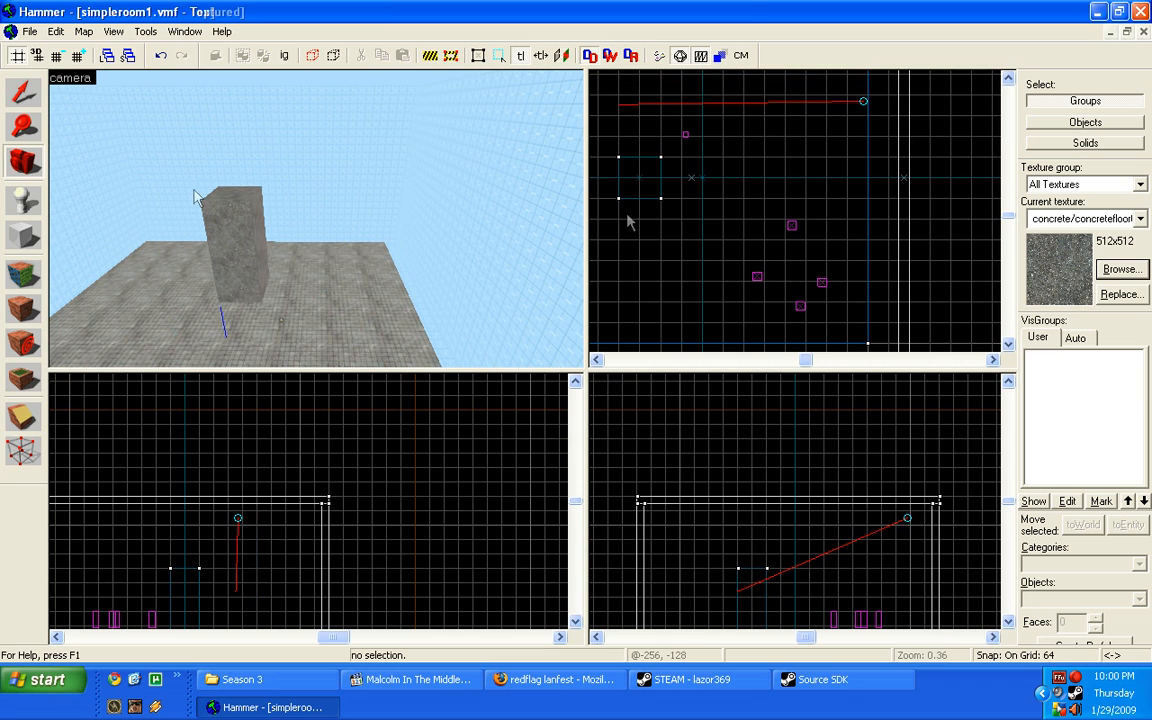
Inspect the existing room's tall concrete block, floor and standing character models from different distances in the 3D view.
key(a)
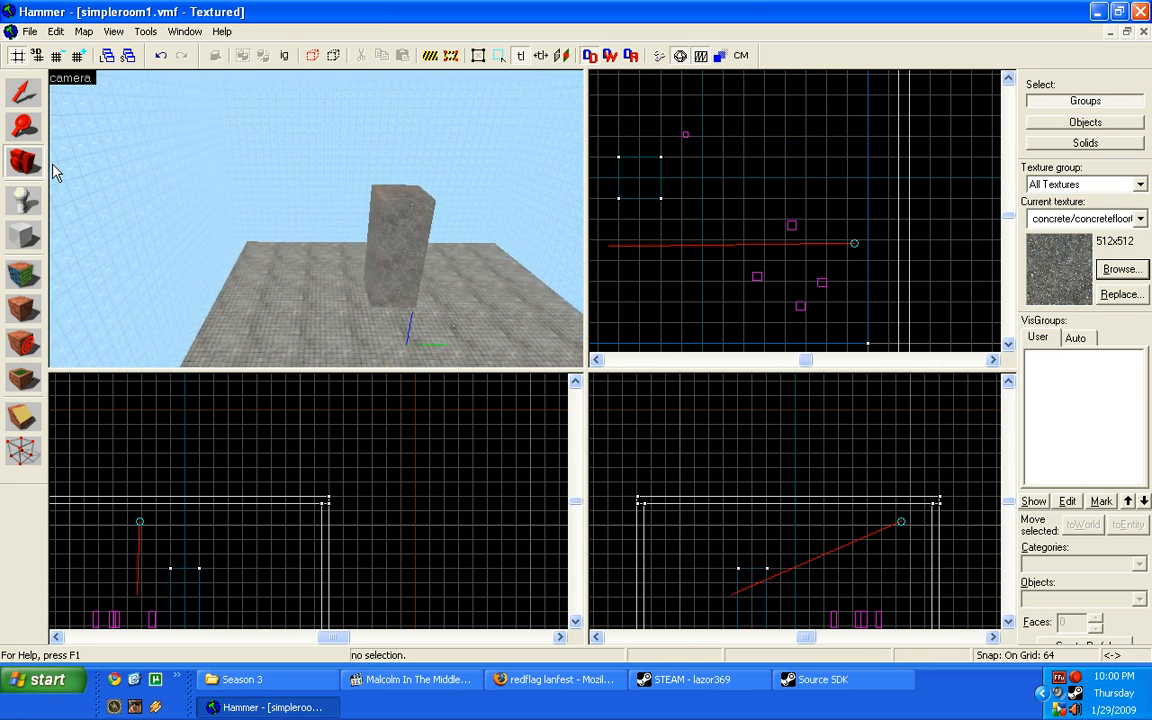
key(z)
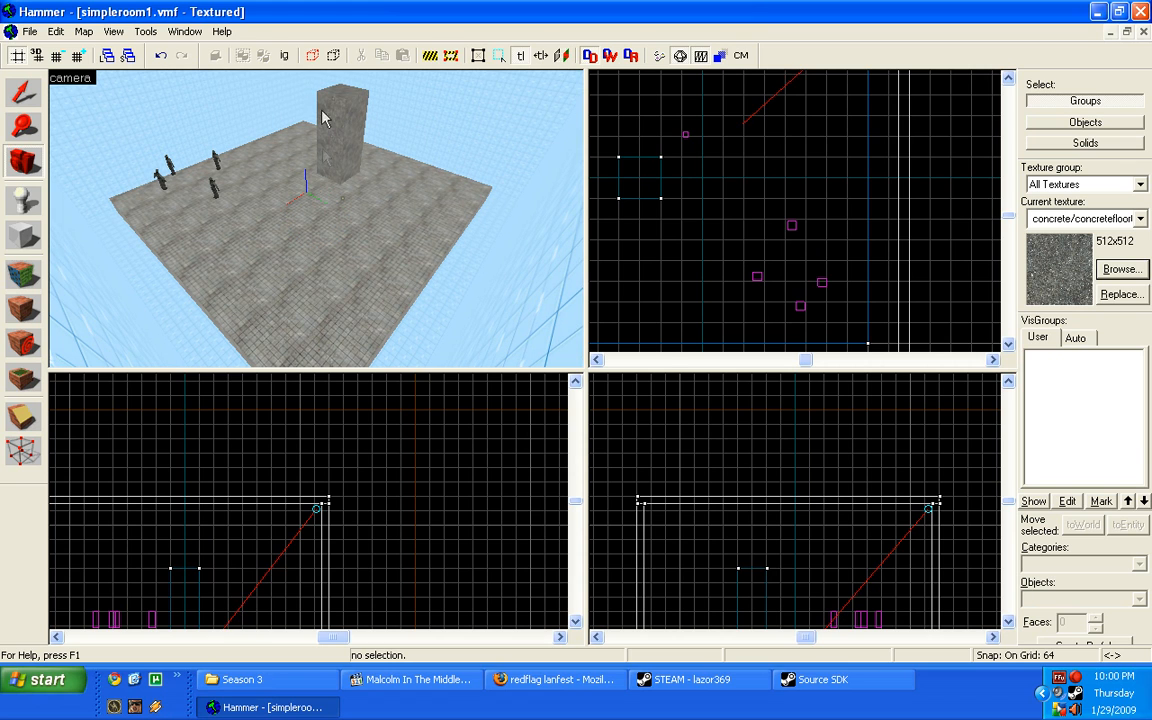
click(22, 95)
scroll(340, 200, up, 1)
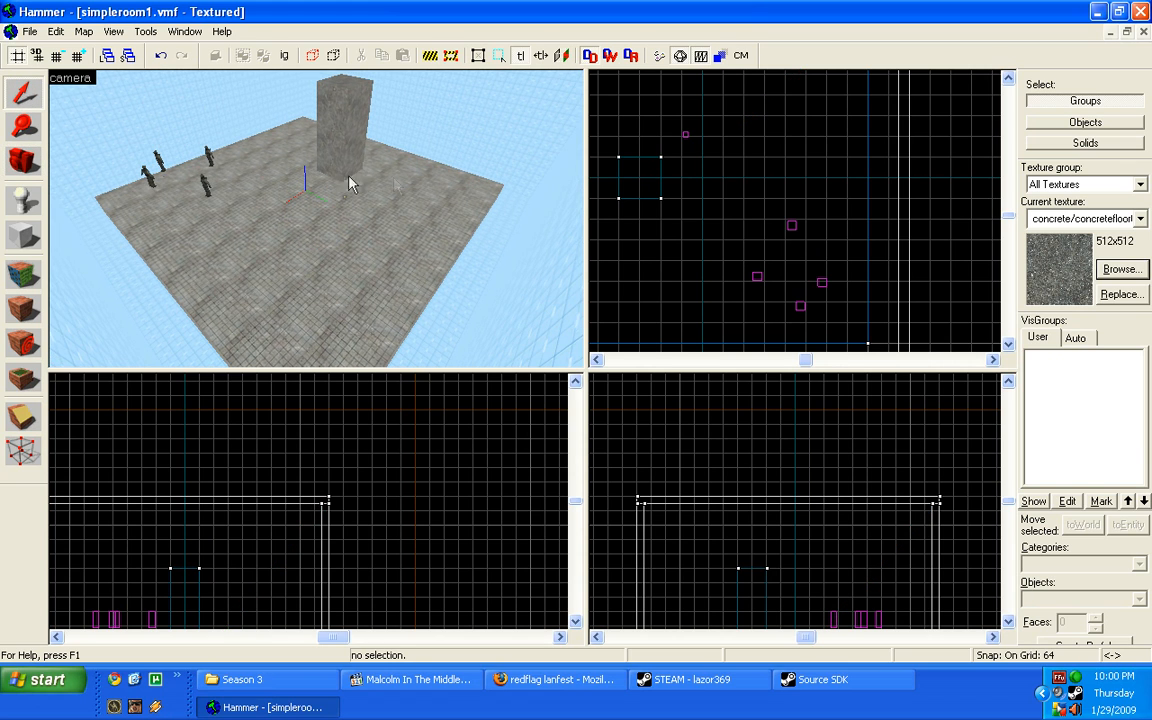
click(22, 160)
scroll(372, 235, down, 2)
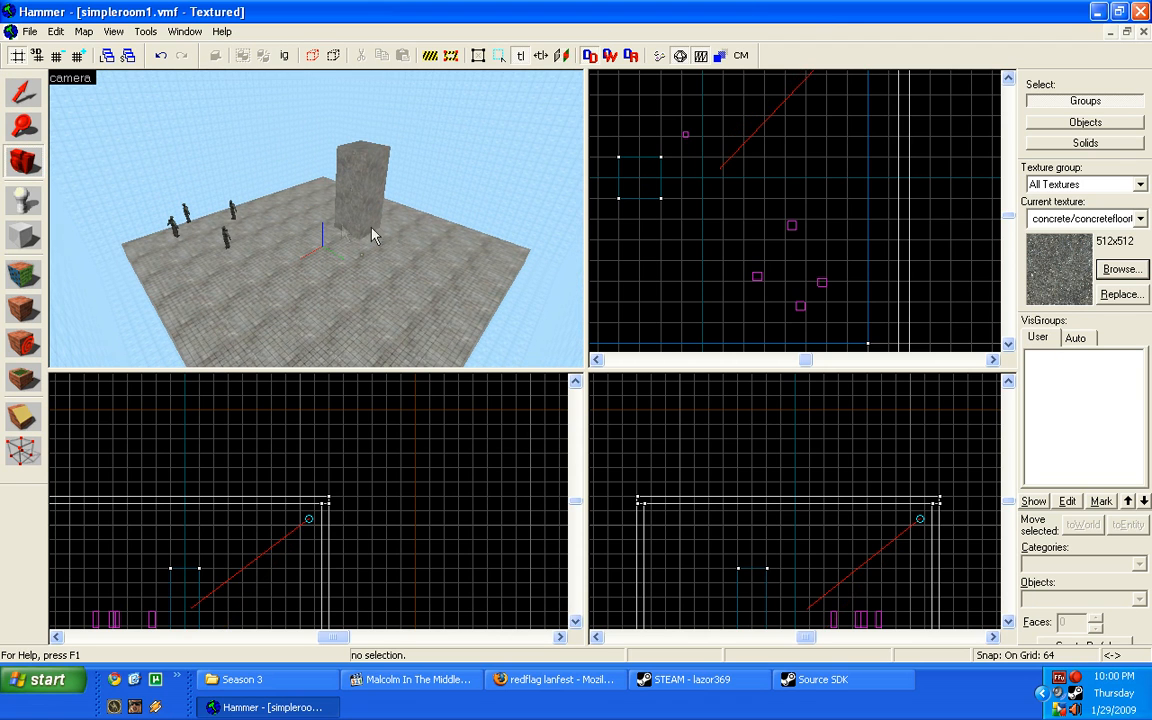
scroll(117, 185, up, 10)
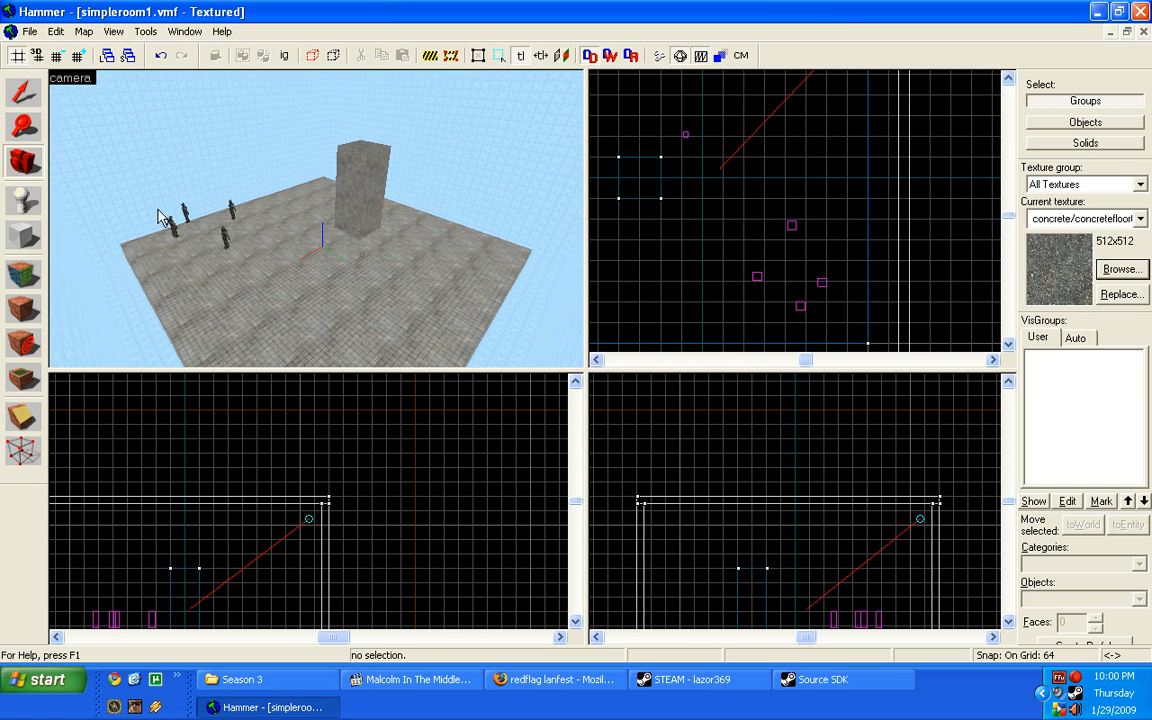
scroll(278, 242, up, 3)
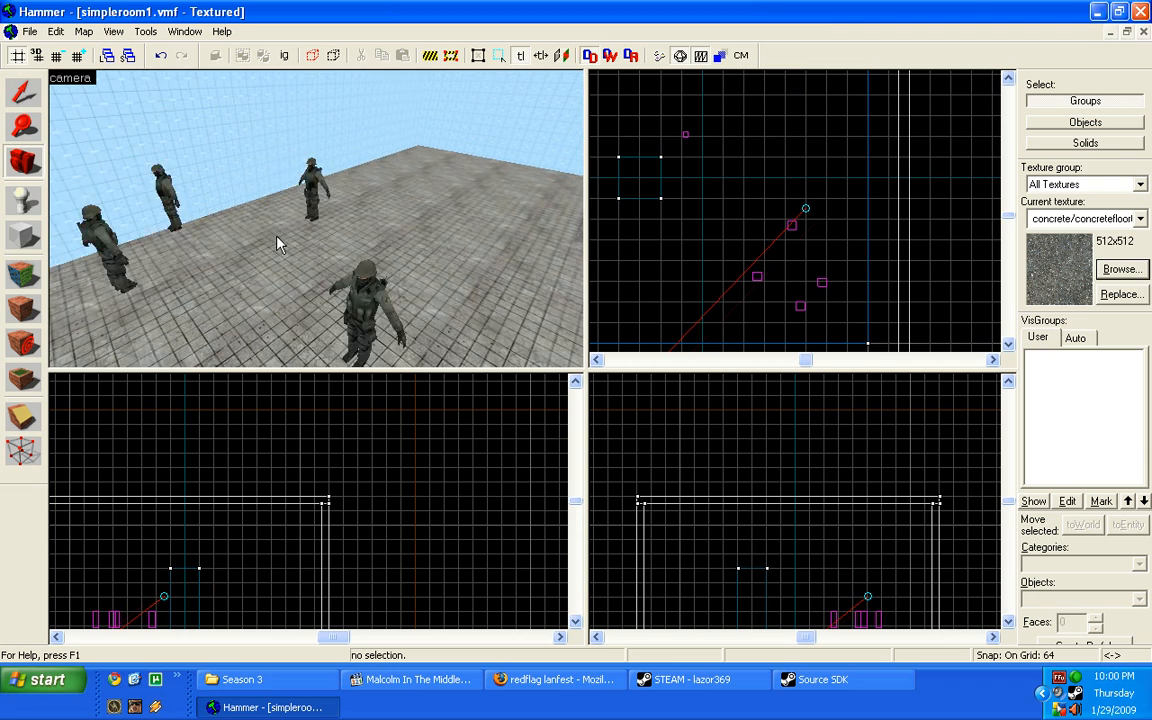
scroll(283, 228, up, 2)
scroll(283, 228, down, 10)
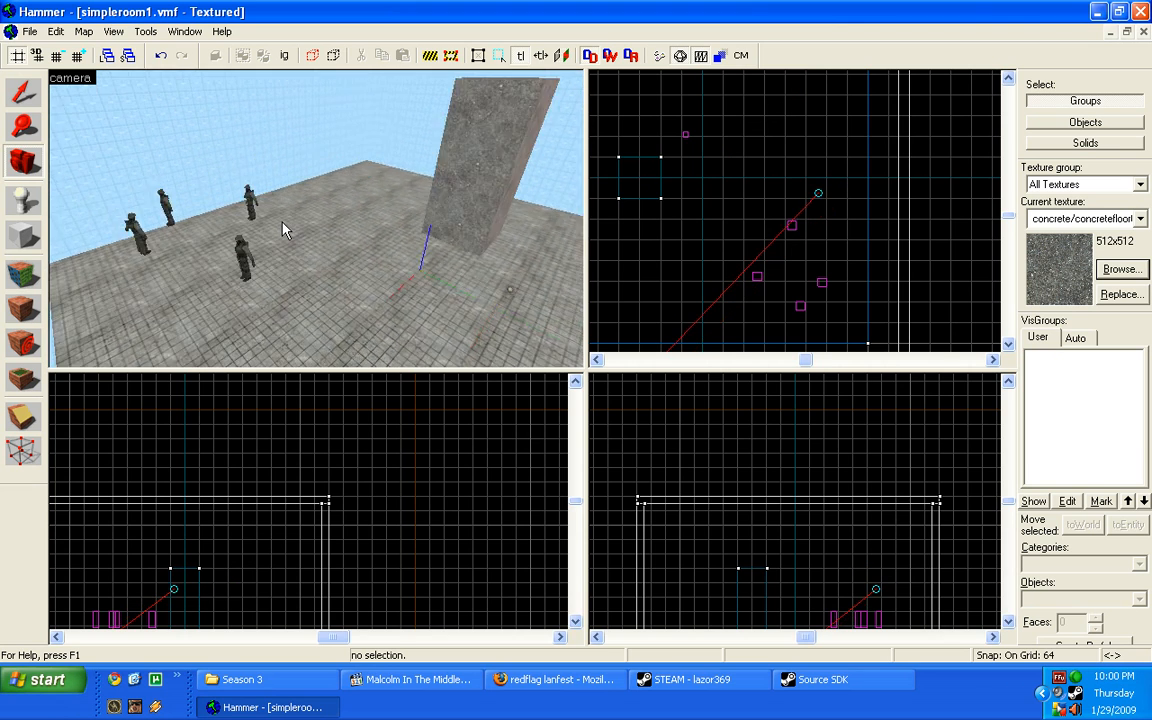
scroll(283, 228, down, 5)
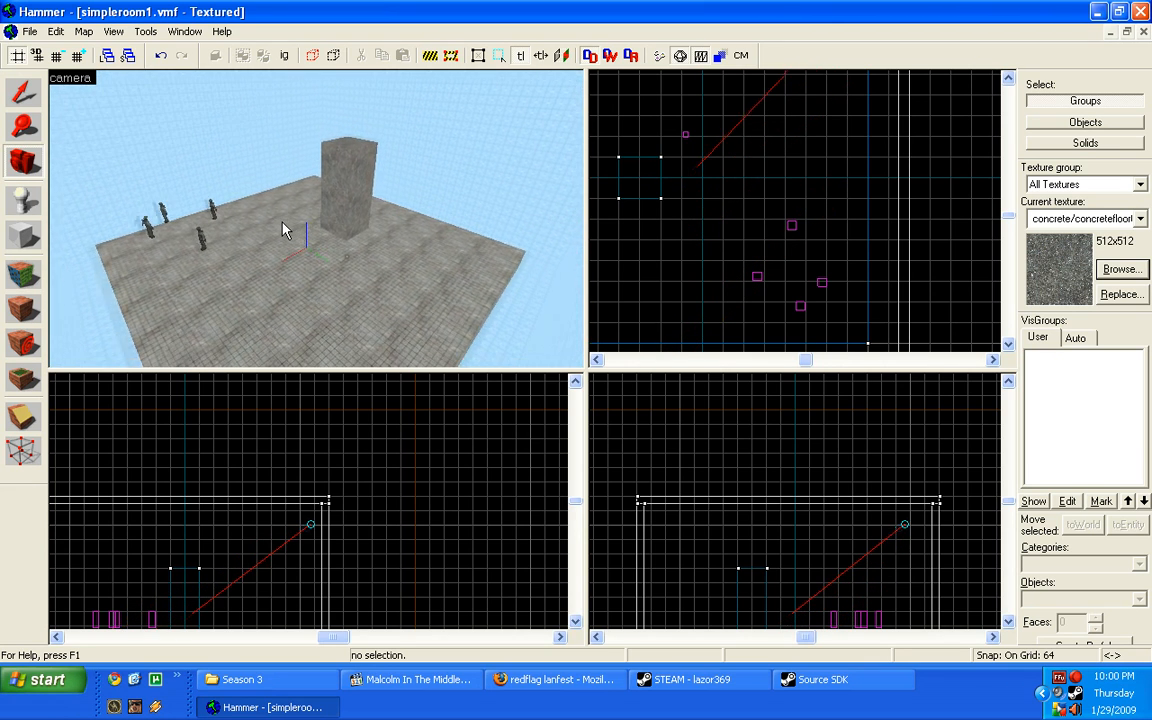
click(22, 90)
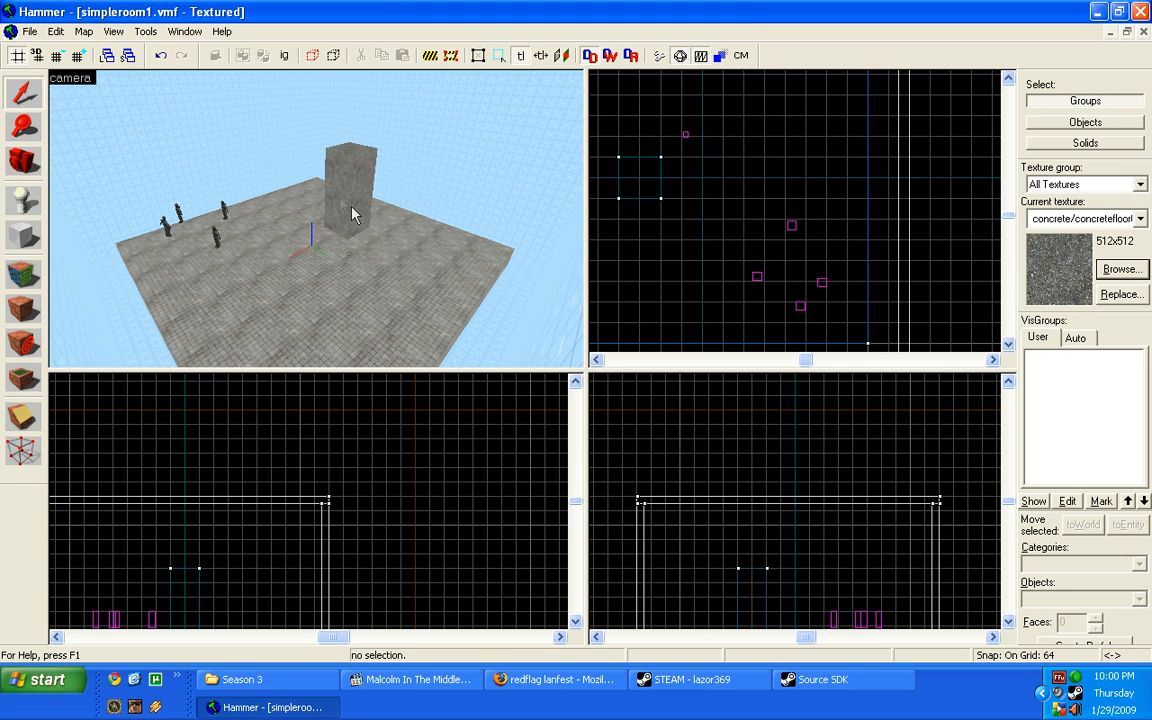
Create a new empty map and resize the four viewports to a more even layout.
click(33, 32)
click(44, 48)
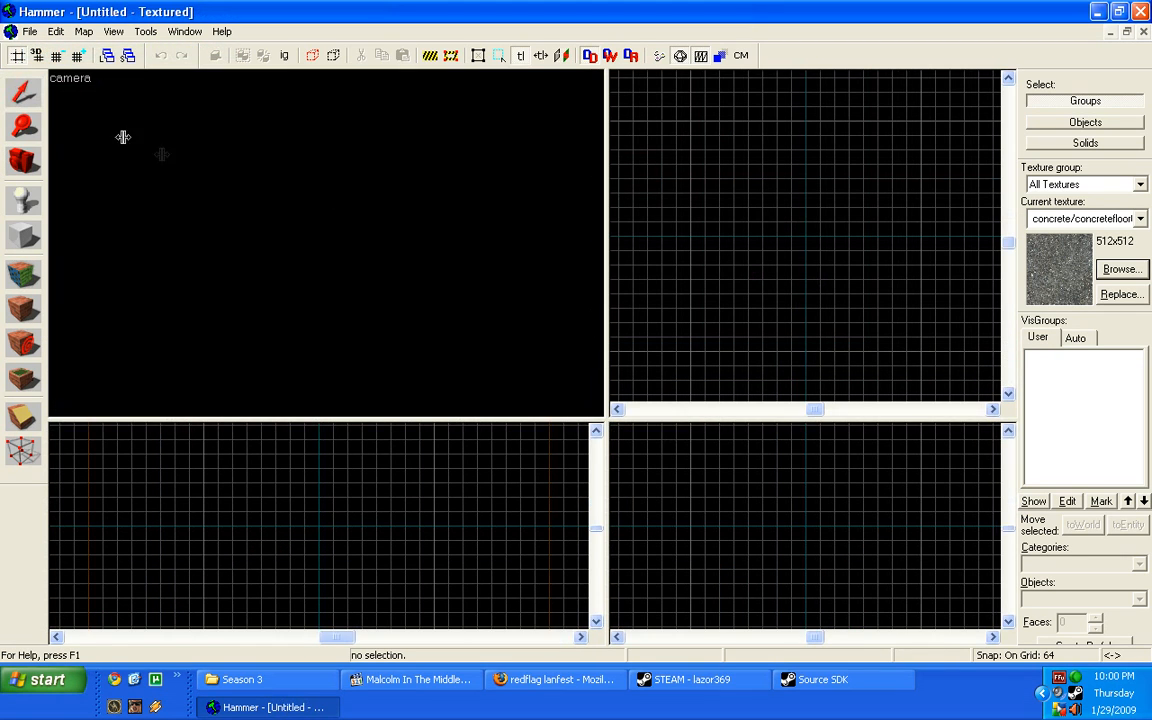
drag(601, 413, 480, 330)
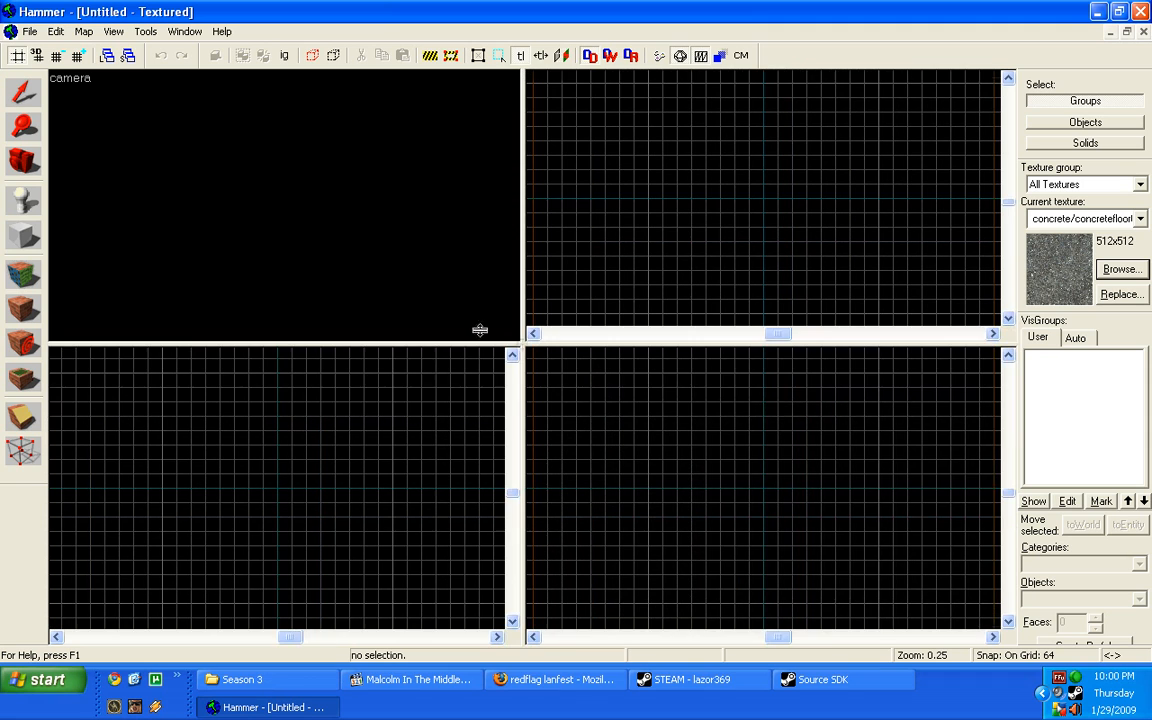
Create a floor block 1088 by 768 units and 64 units thick, placed directly below the zero height line.
click(20, 239)
drag(649, 127, 905, 303)
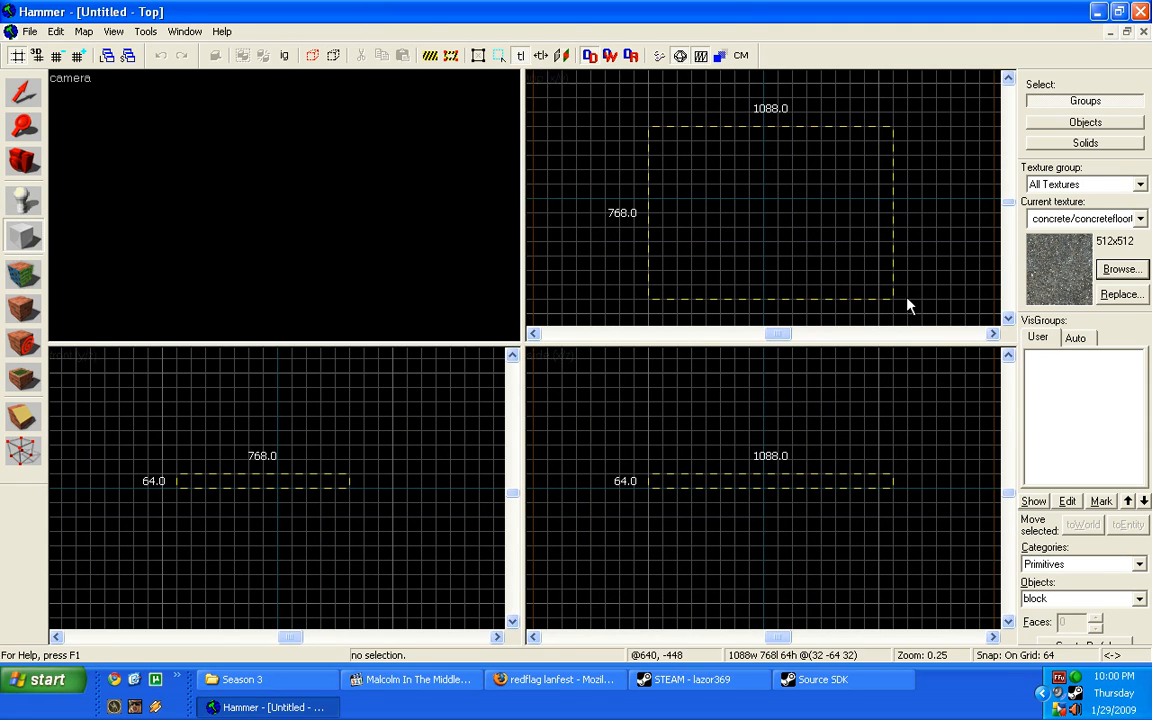
drag(770, 476, 770, 493)
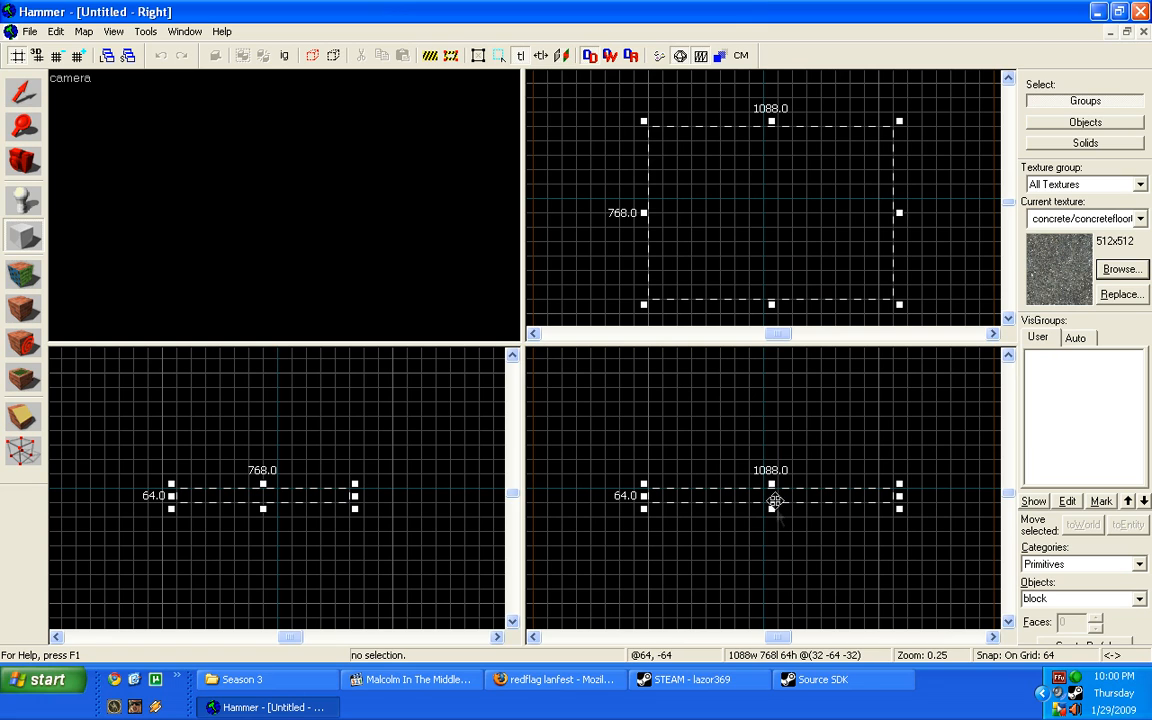
right_click(810, 493)
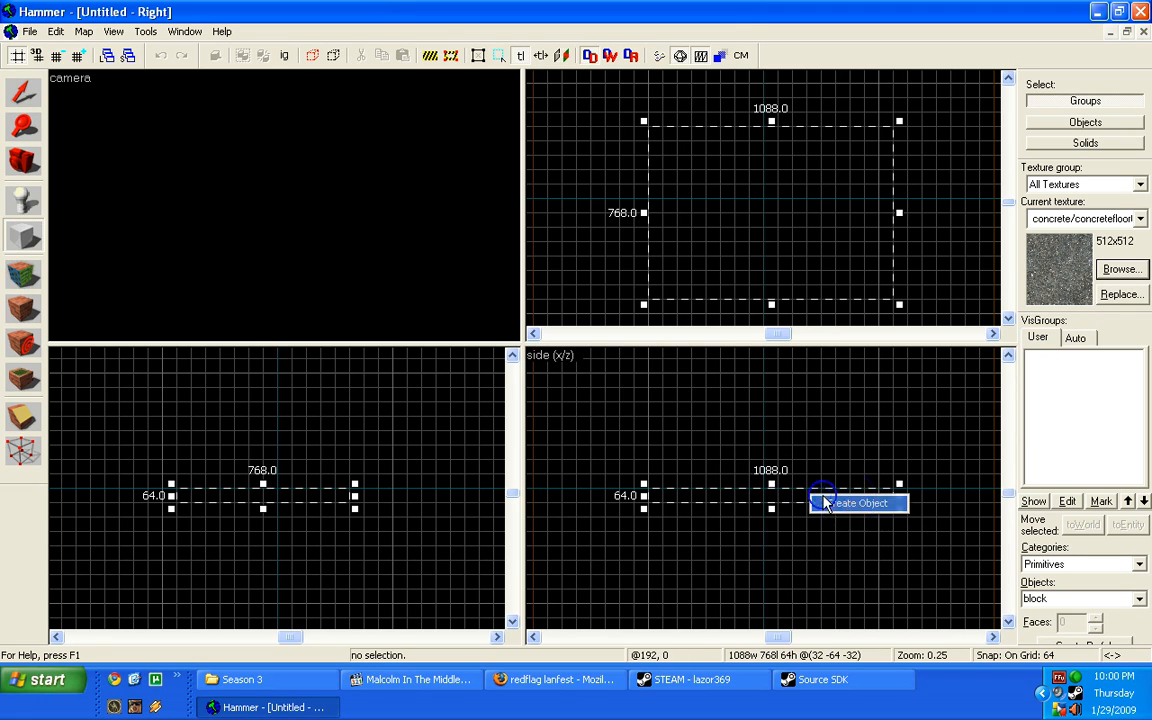
click(795, 491)
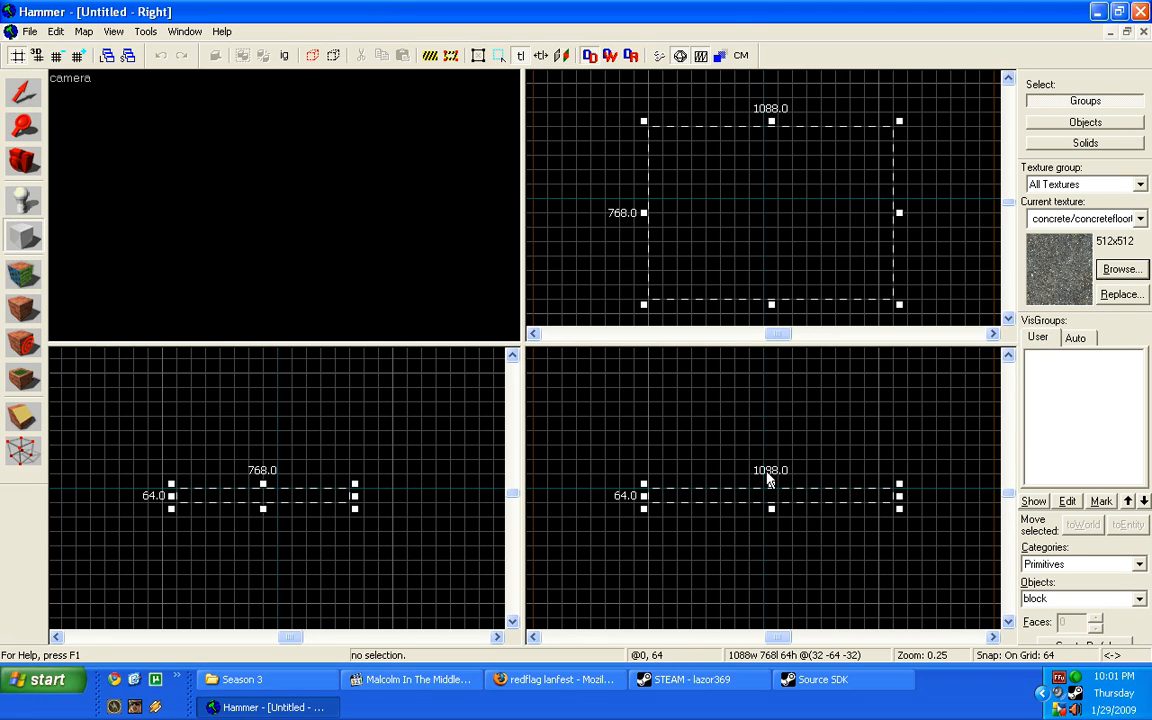
key(Return)
Aim the 3D camera at the new floor slab and clear the slab's selection.
click(33, 164)
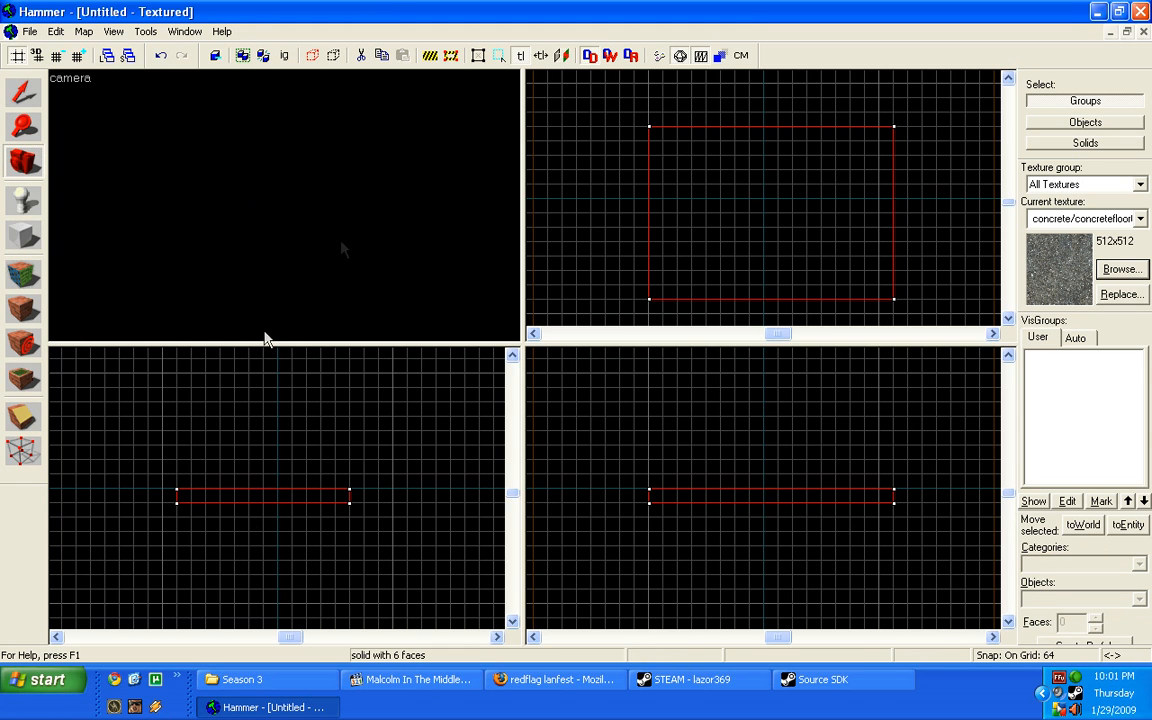
drag(340, 397, 277, 444)
click(21, 153)
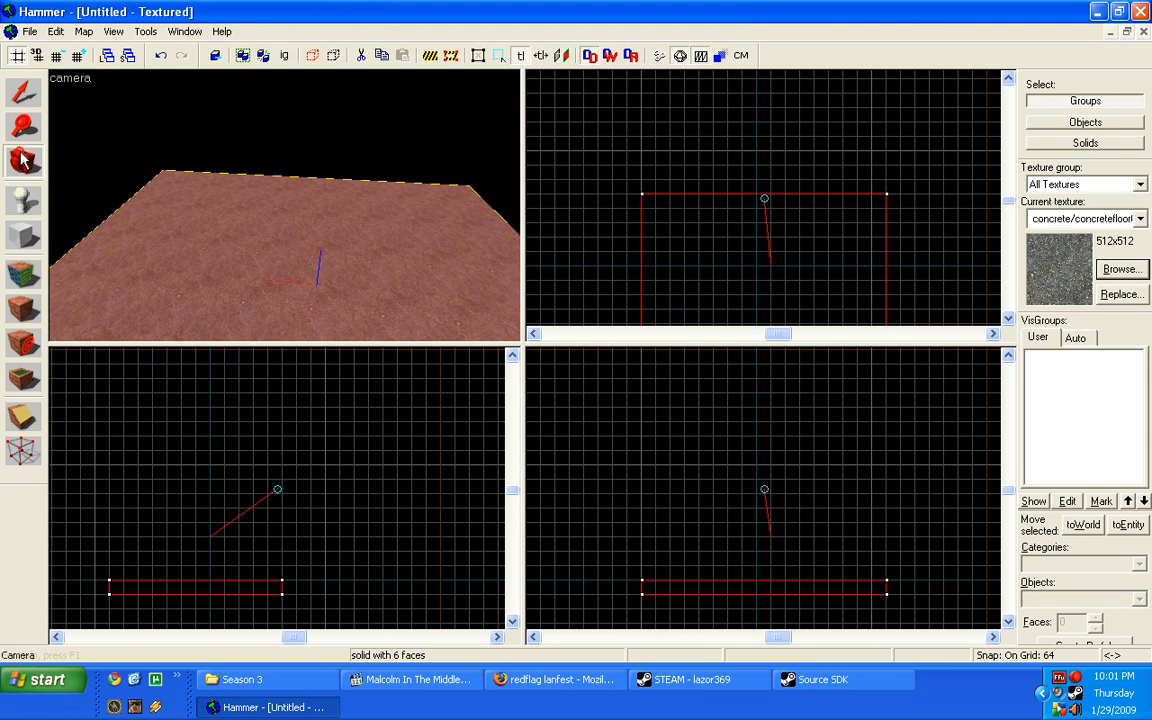
drag(201, 196, 284, 205)
click(22, 94)
click(83, 132)
key(w)
Fly around the floor slab in the 3D view to examine its surface and edges.
click(21, 161)
key(w)
key(s)
key(a)
key(a)
key(s)
key(s)
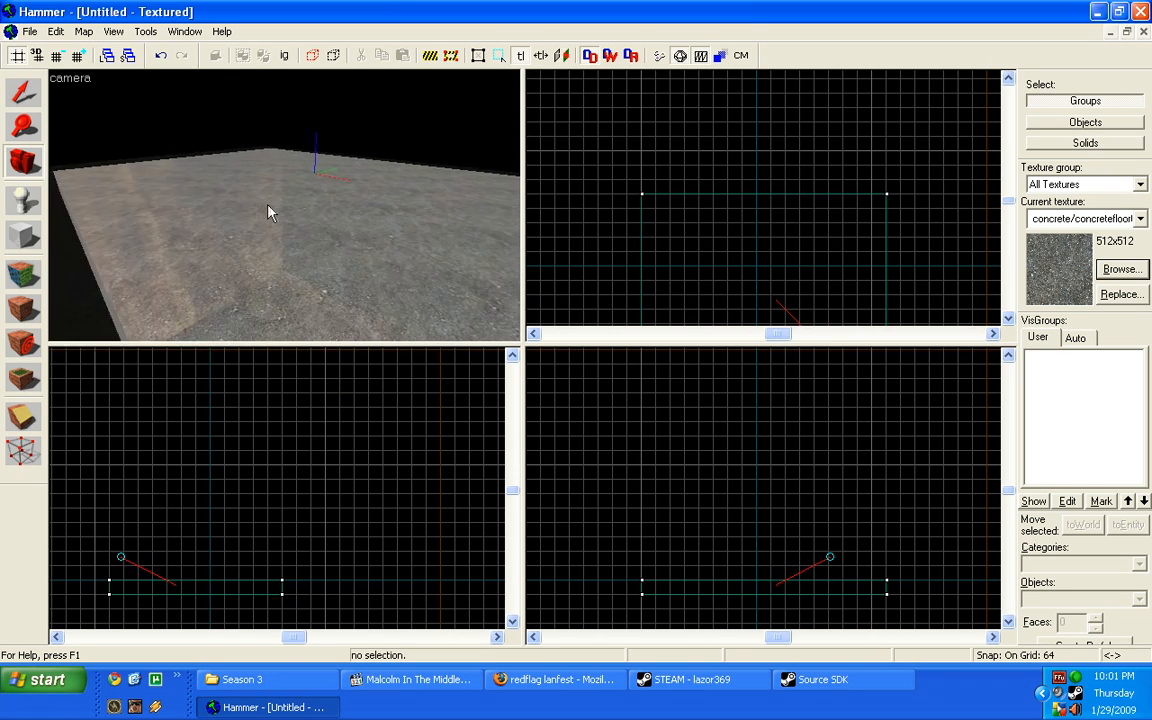
key(w)
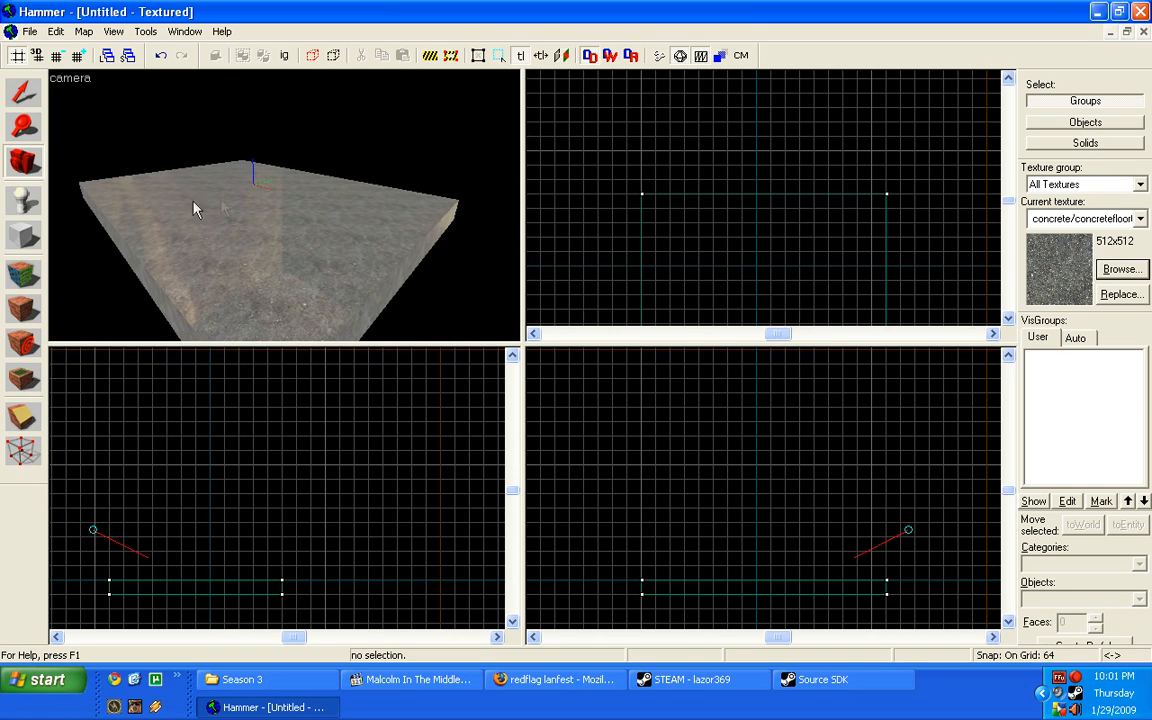
click(14, 100)
key(w)
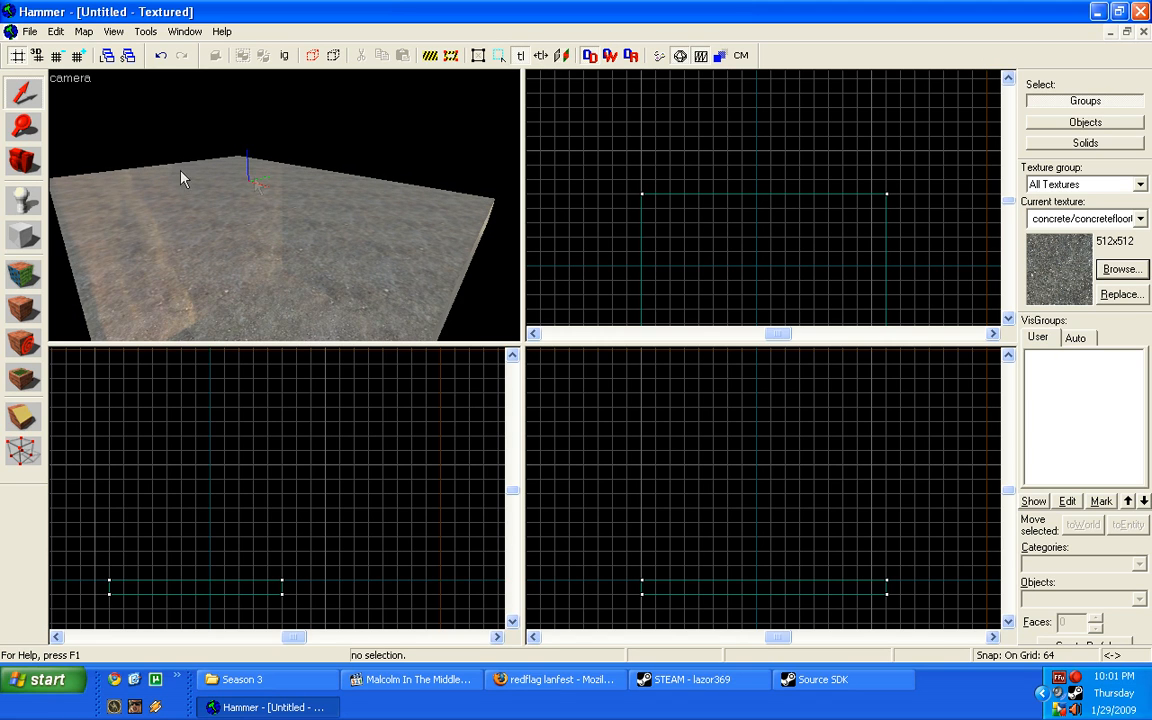
Create a block 256 by 256 units and 384 units high near the middle of the floor slab, and deselect it.
click(20, 233)
key(Down)
key(Down)
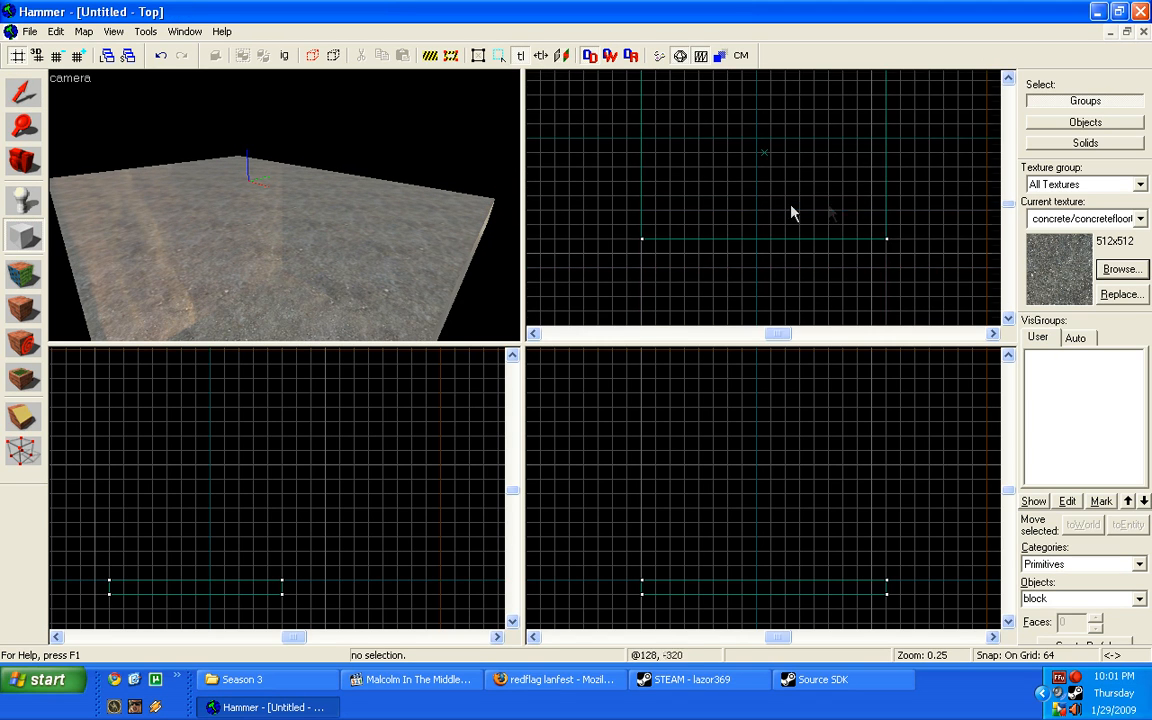
key(Up)
drag(713, 190, 779, 253)
drag(743, 574, 743, 503)
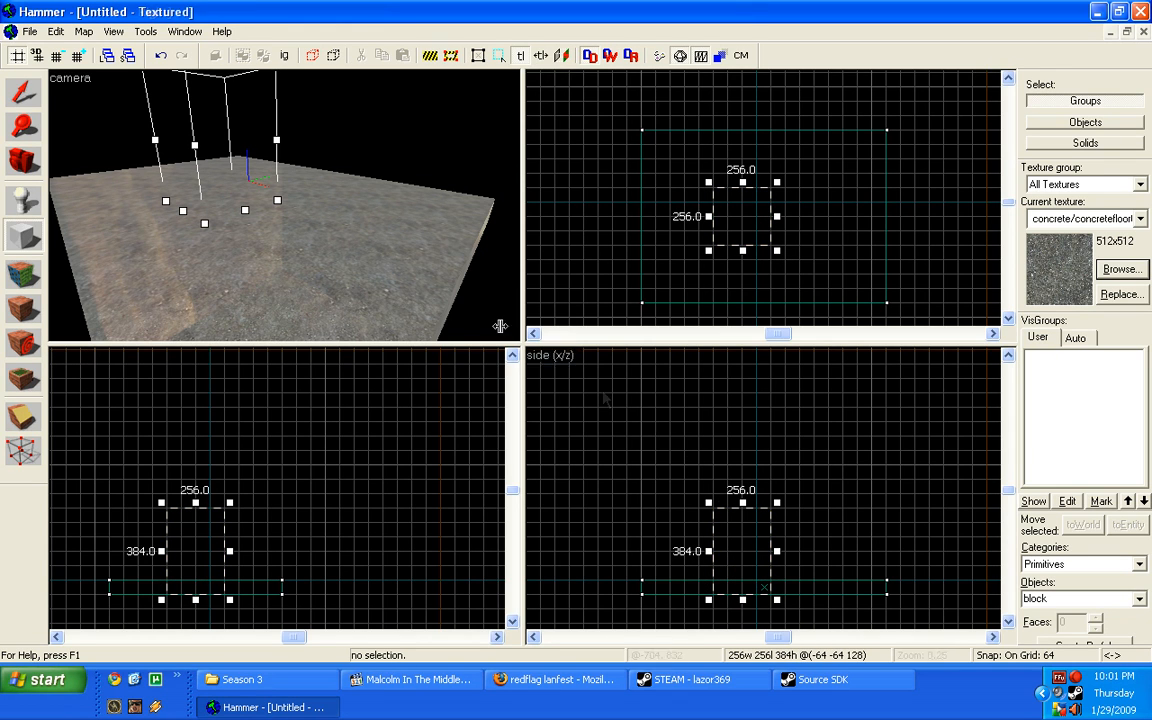
key(Return)
scroll(111, 141, down, 3)
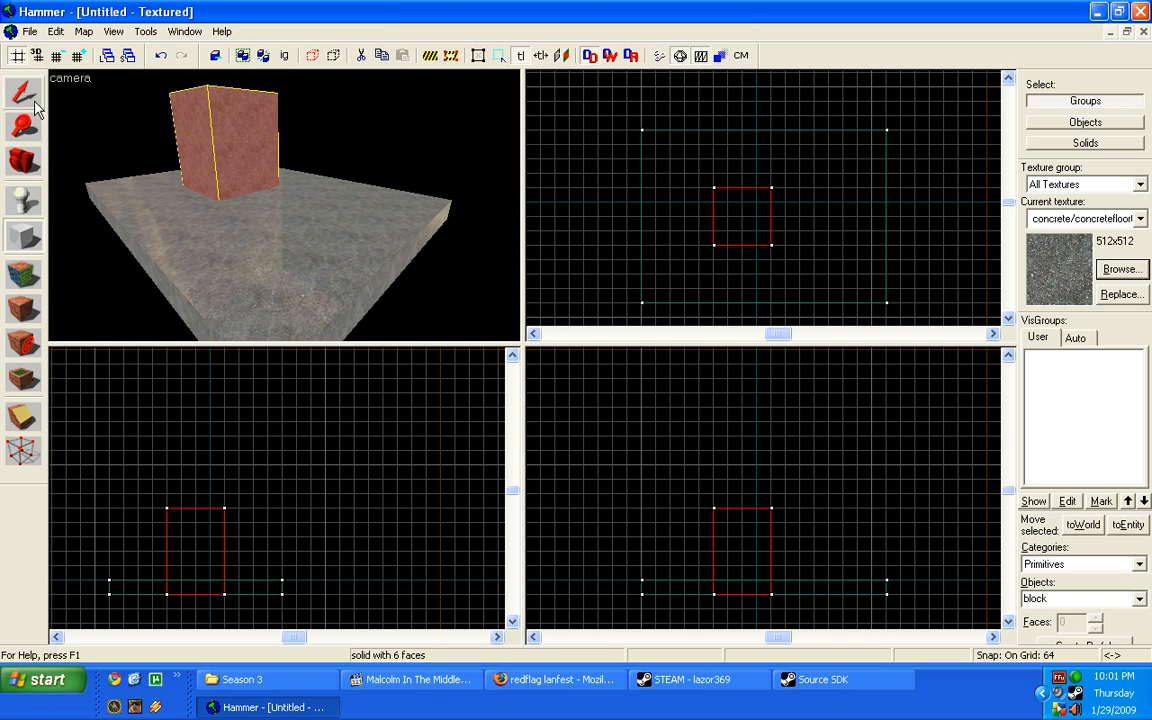
click(35, 103)
click(69, 124)
Fly around the tall block in the 3D view to examine its sides and top from all directions.
click(33, 162)
key(z)
key(a)
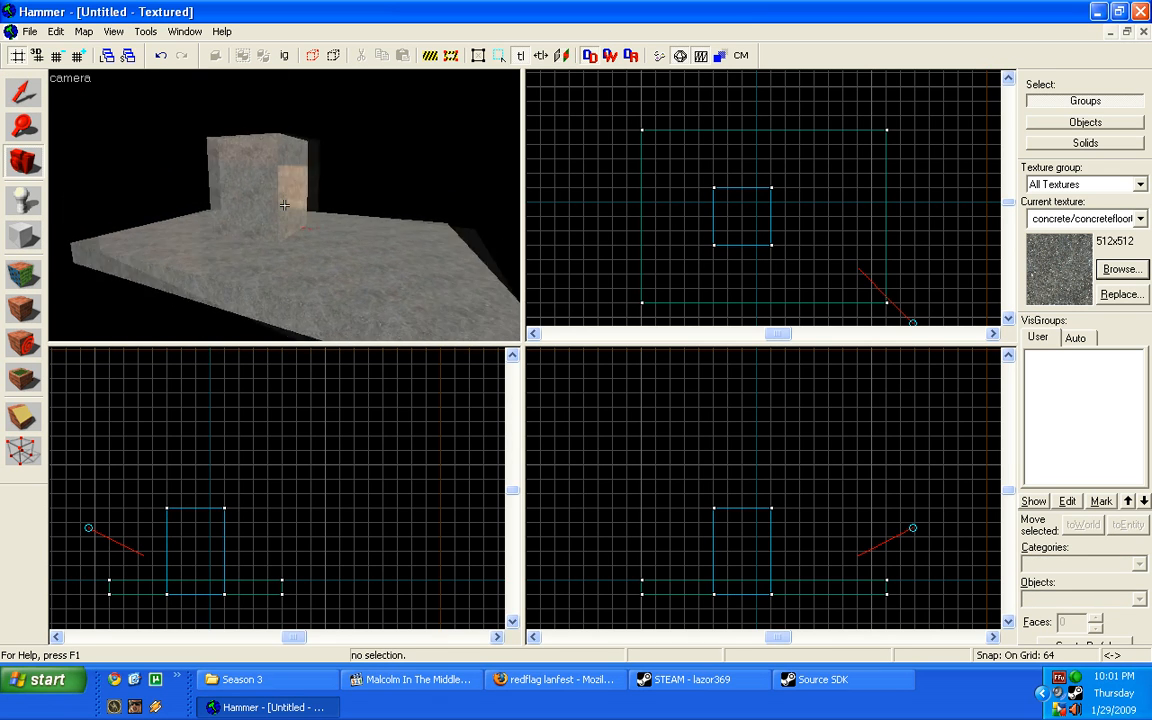
key(a)
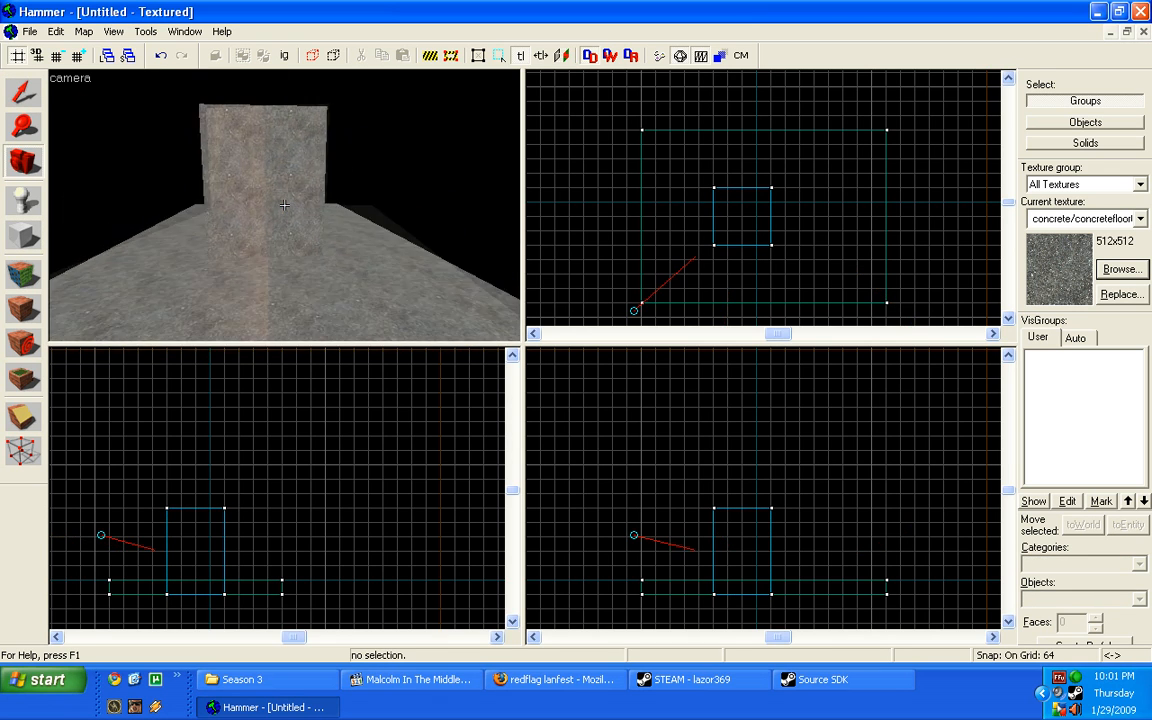
key(a)
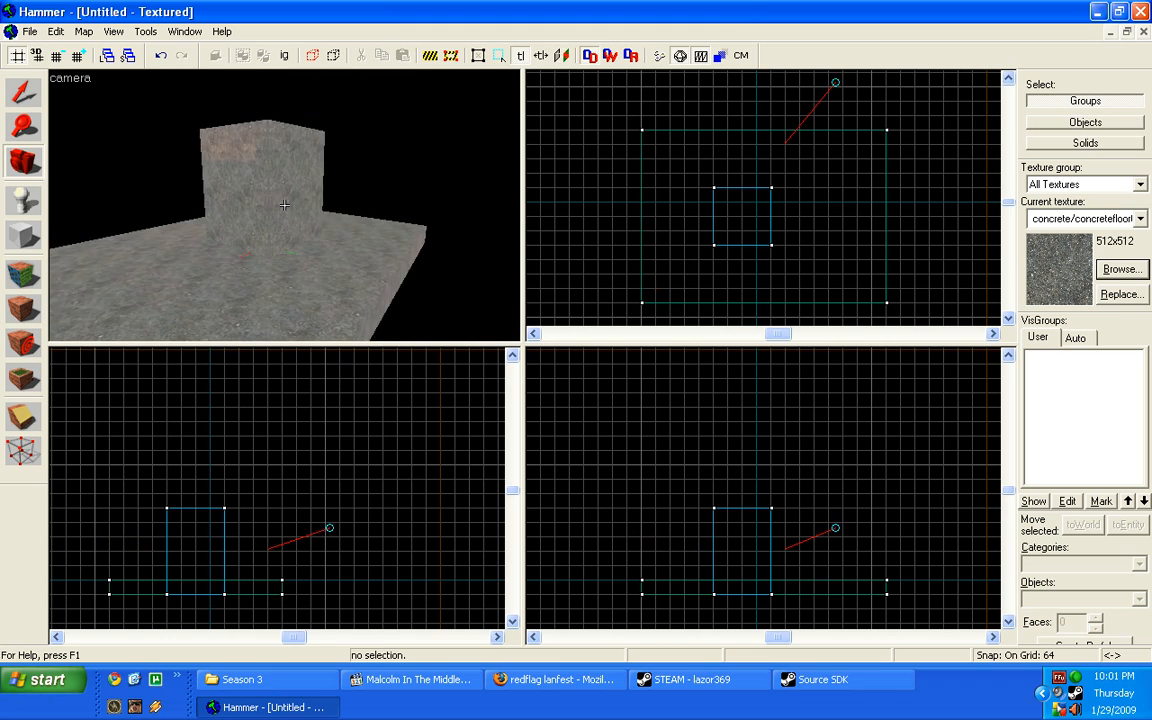
key(w)
key(s)
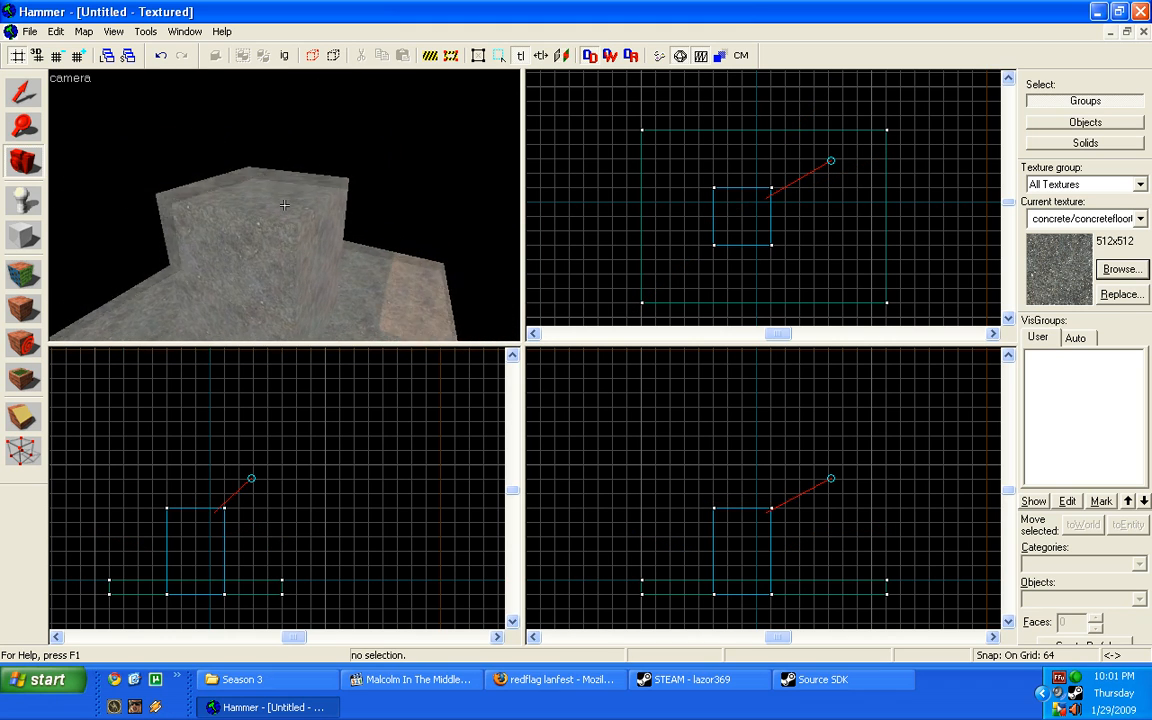
key(w)
key(s)
key(d)
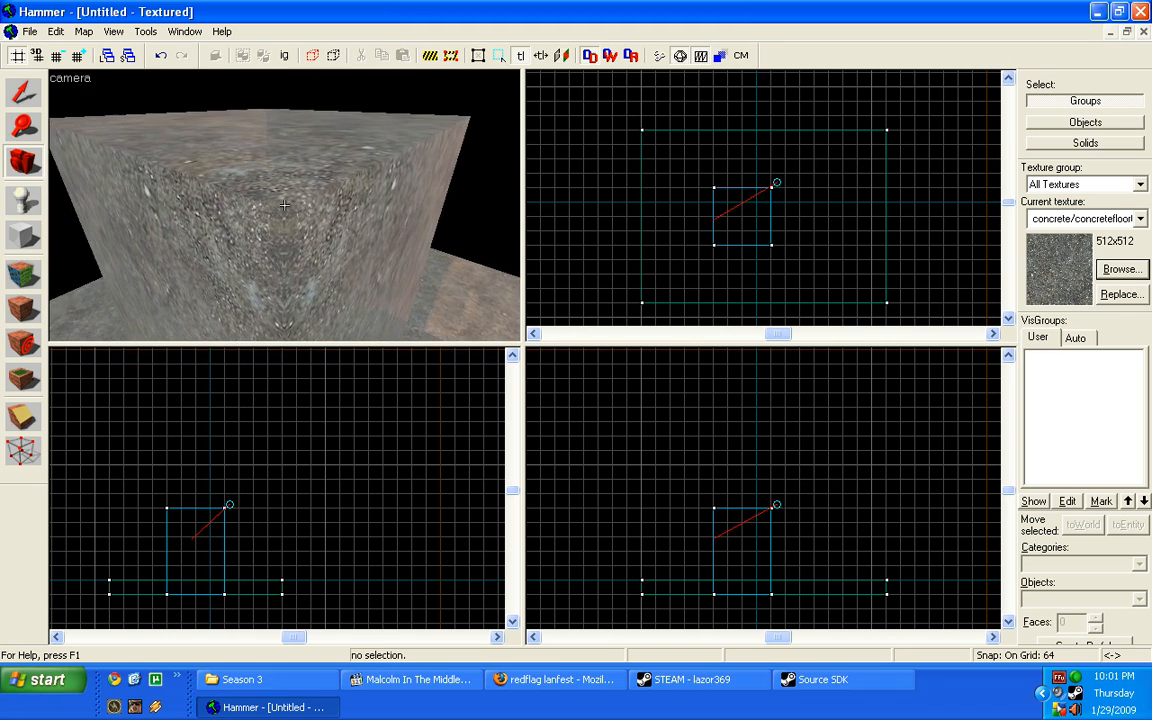
key(w)
key(s)
key(z)
drag(285, 207, 62, 185)
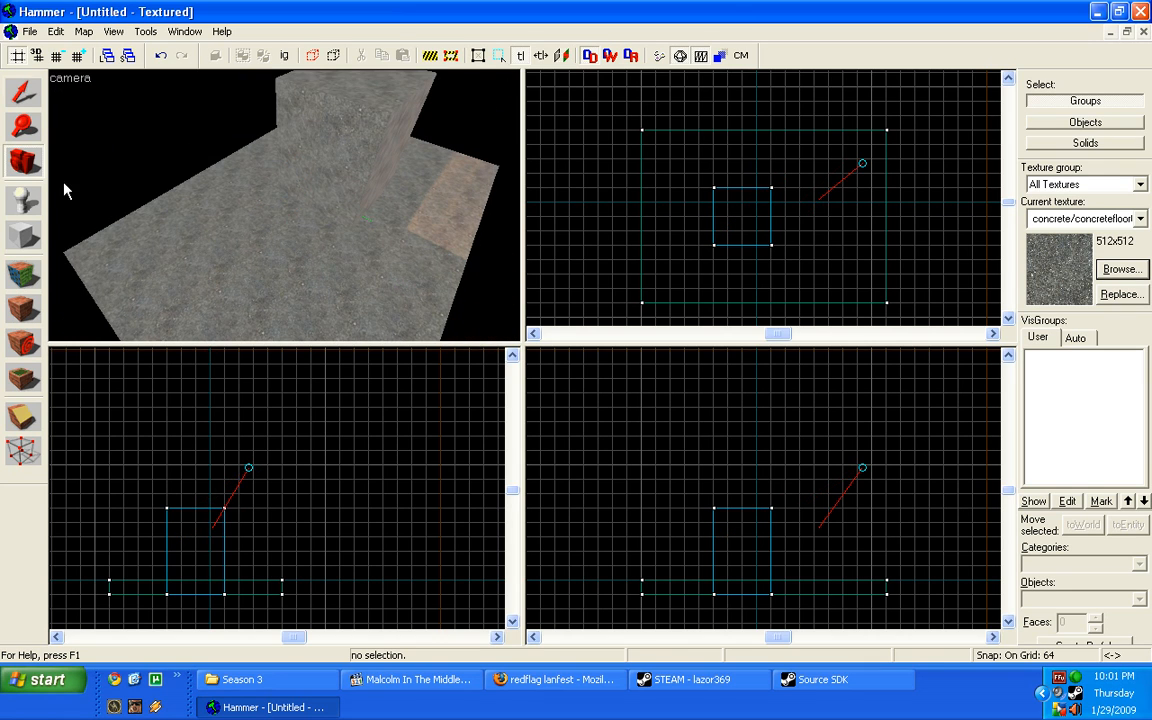
Create an 8-sided cylinder 192 by 192 units and 384 units high on the floor slab beside the tall block.
key(shift+s)
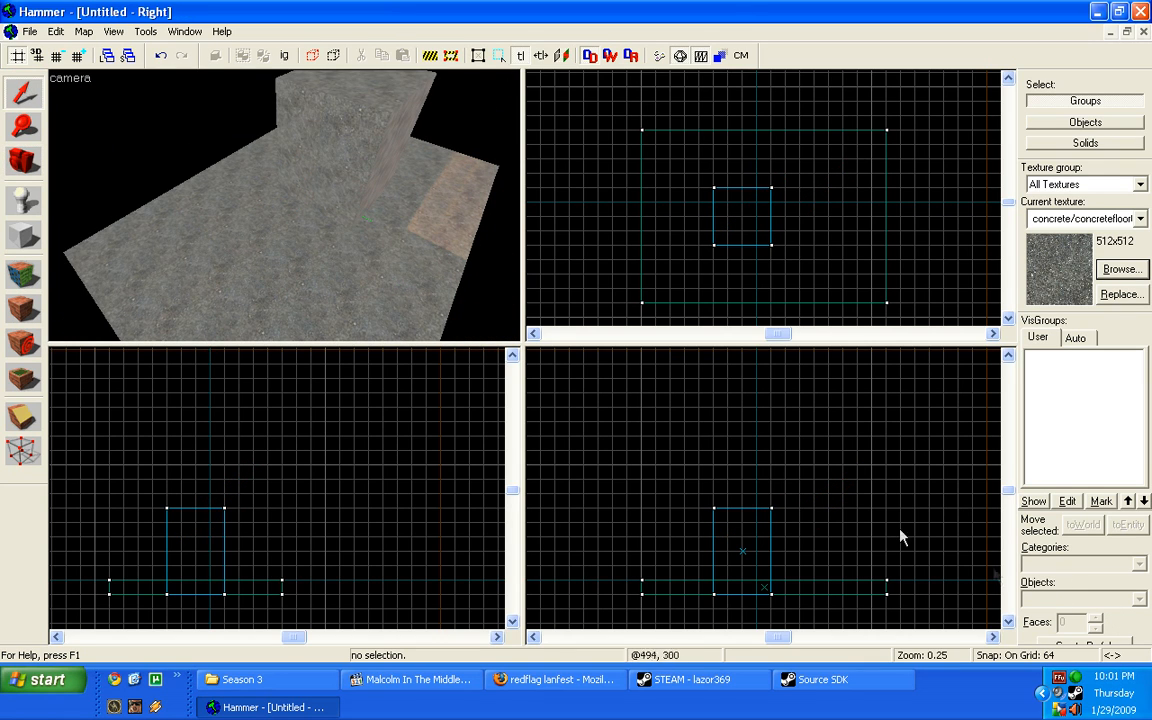
click(23, 236)
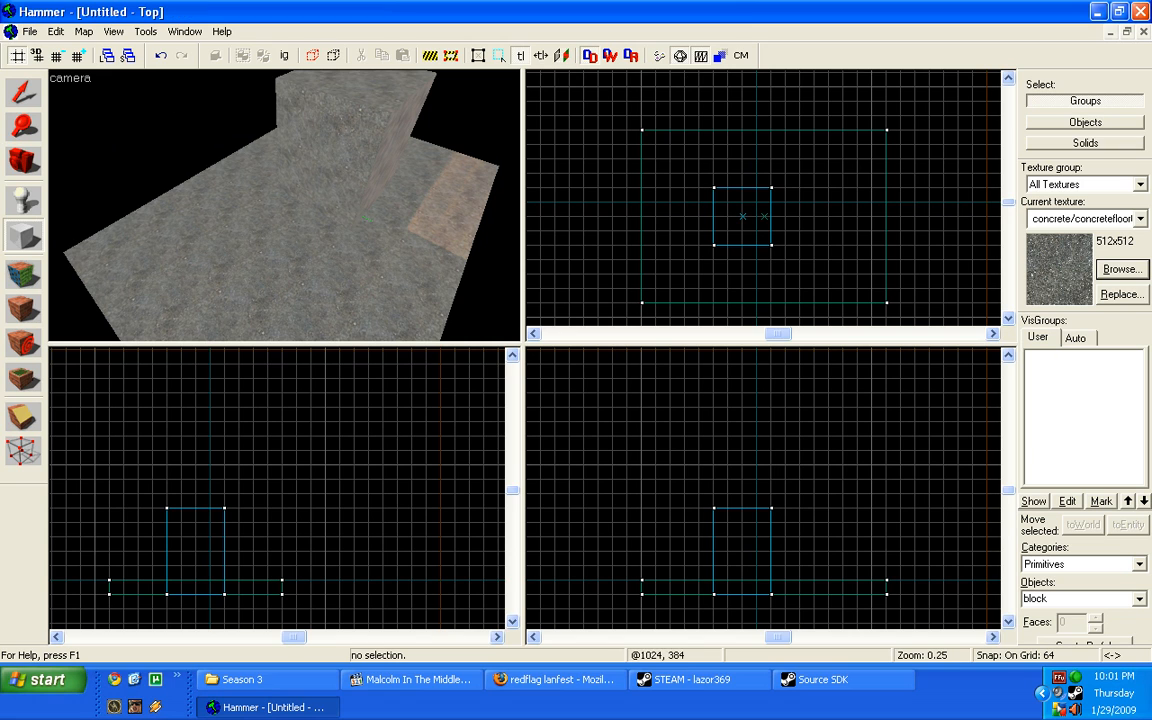
drag(652, 169, 705, 222)
key(d)
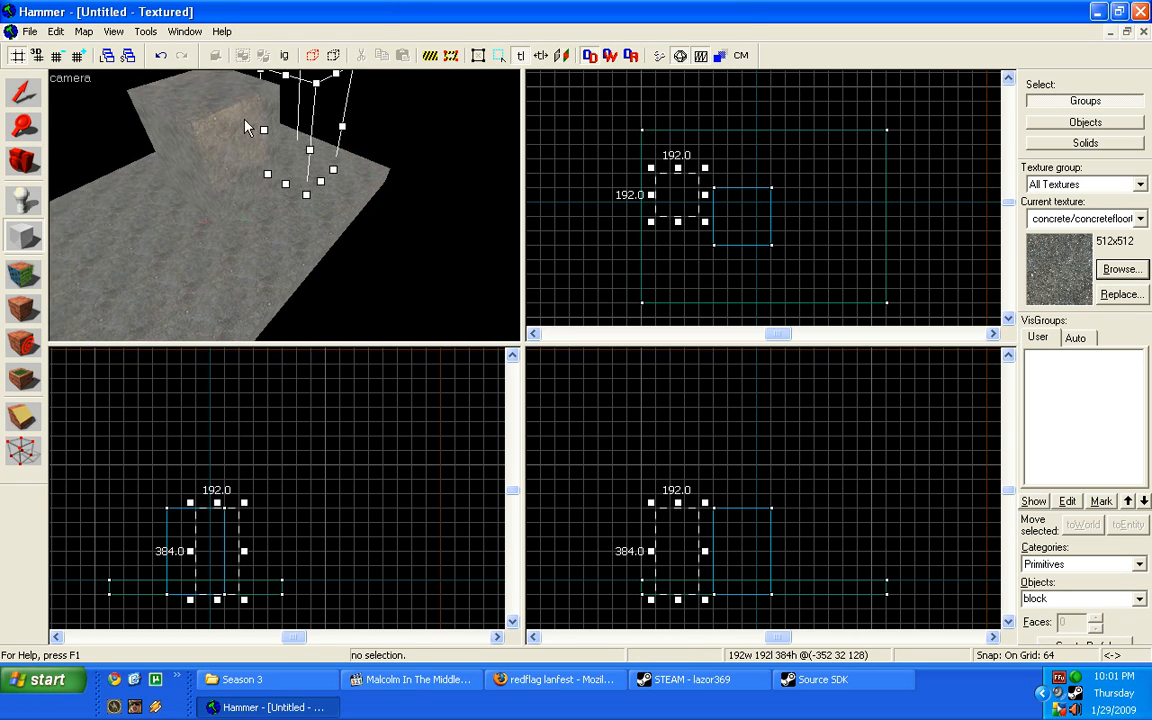
key(s)
click(1138, 599)
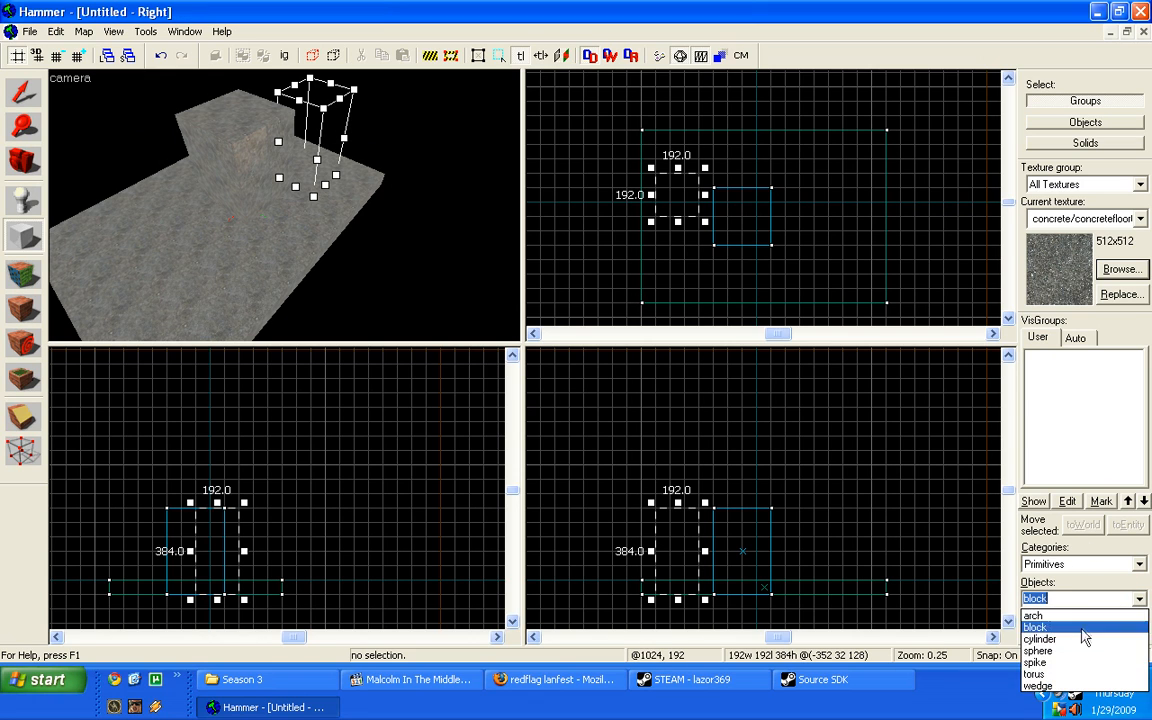
click(1082, 640)
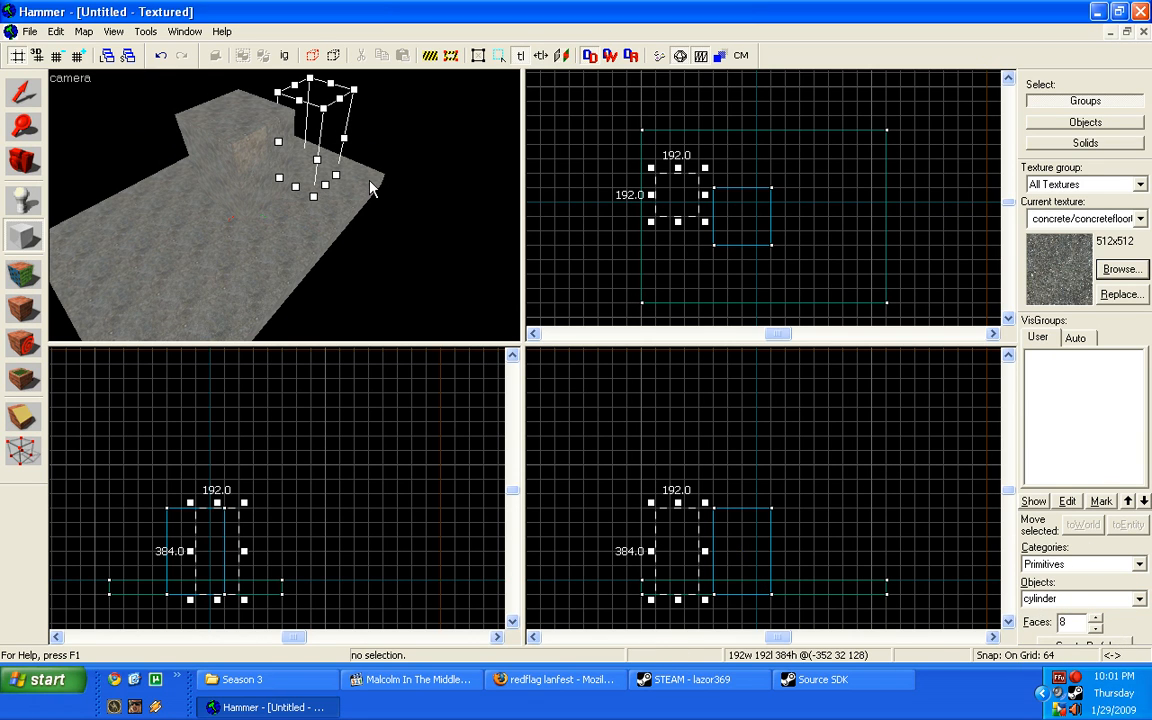
key(Return)
Fly around the block and the 8-sided cylinder in the 3D view to examine their shapes.
click(24, 161)
drag(284, 205, 284, 205)
key(w)
key(d)
key(d)
key(s)
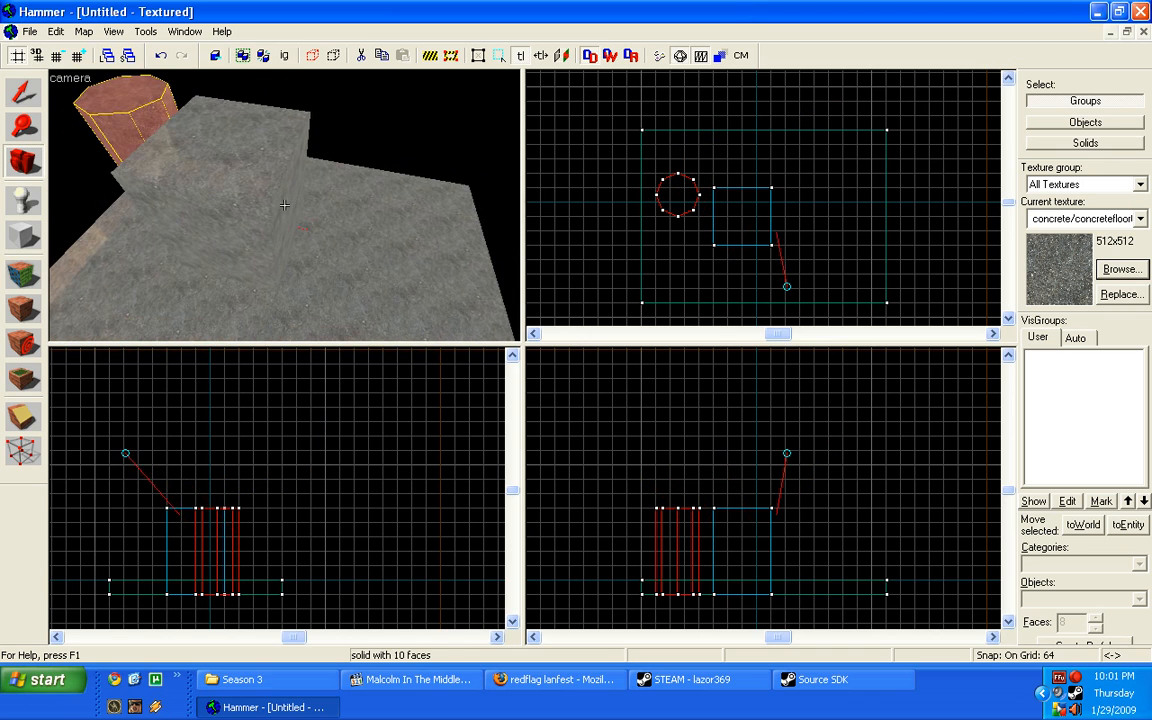
Create a 32-sided cylinder 192 by 192 units and 384 units high on the other side of the tall block, and deselect it.
key(shift+b)
drag(797, 156, 845, 209)
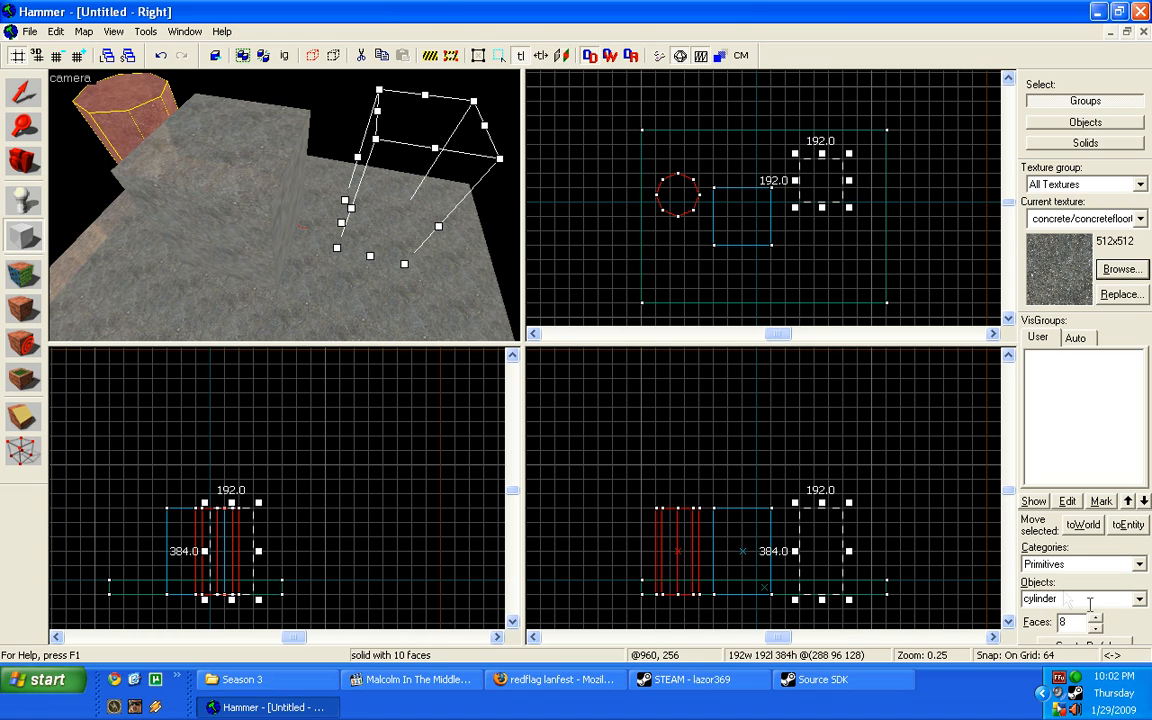
click(1093, 619)
click(1093, 619)
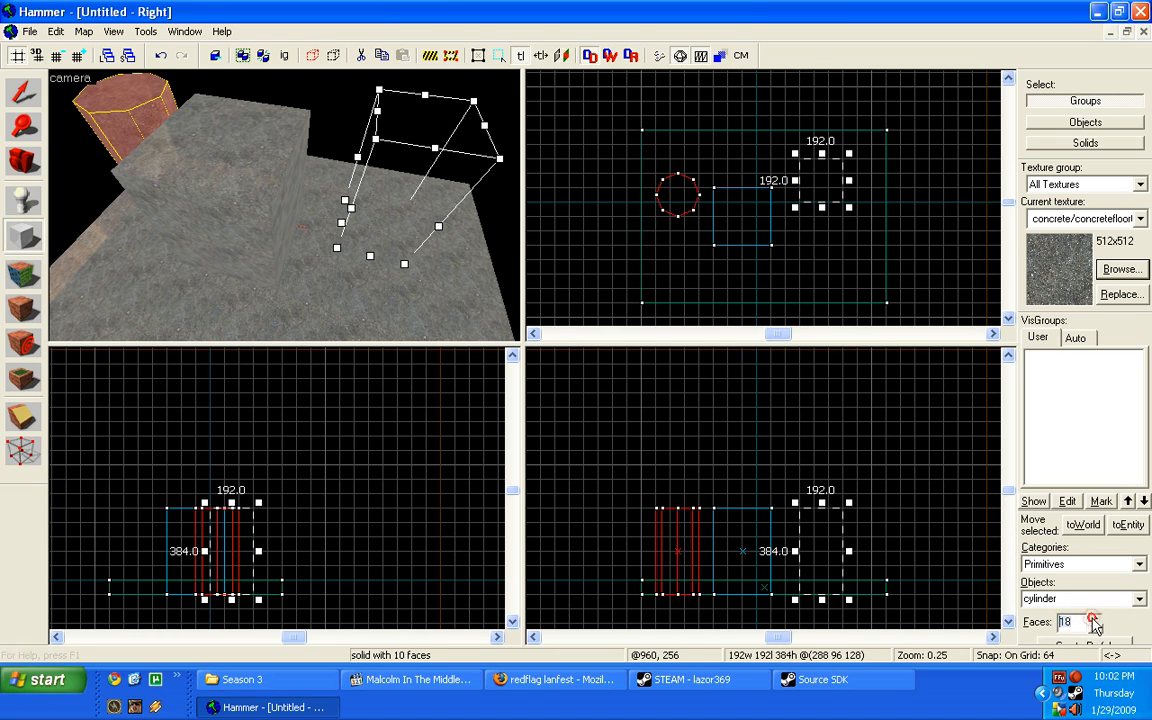
click(1095, 620)
click(1095, 620)
click(1095, 620)
key(Return)
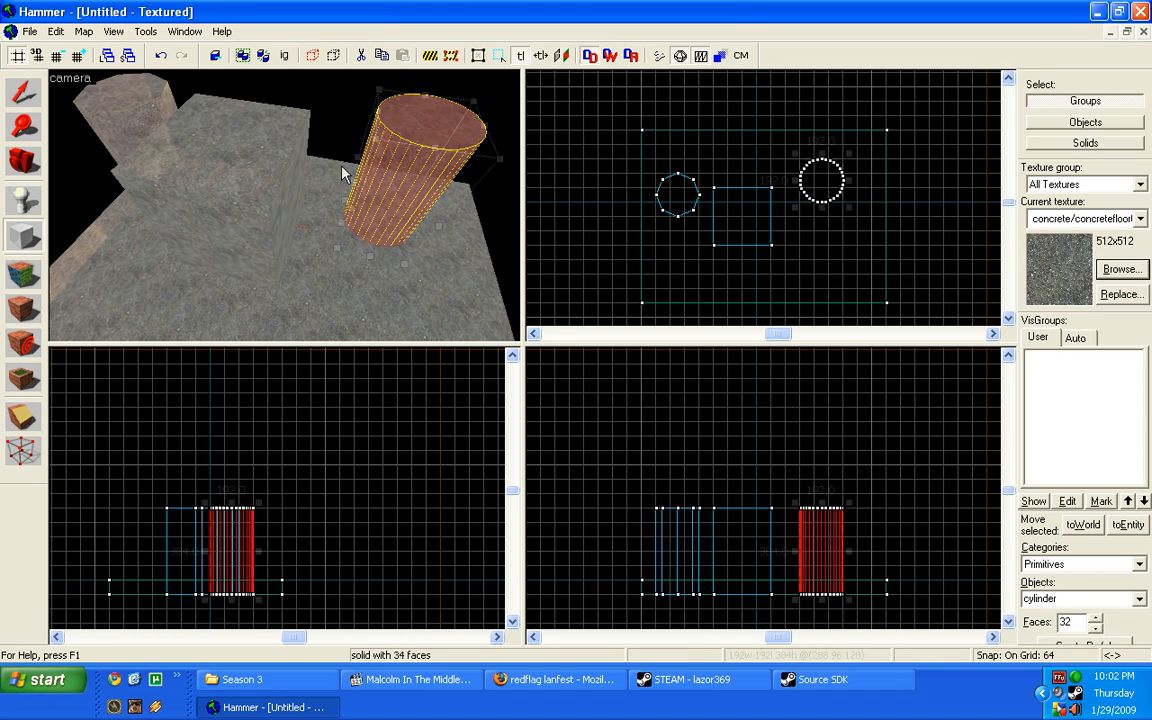
click(14, 92)
click(270, 84)
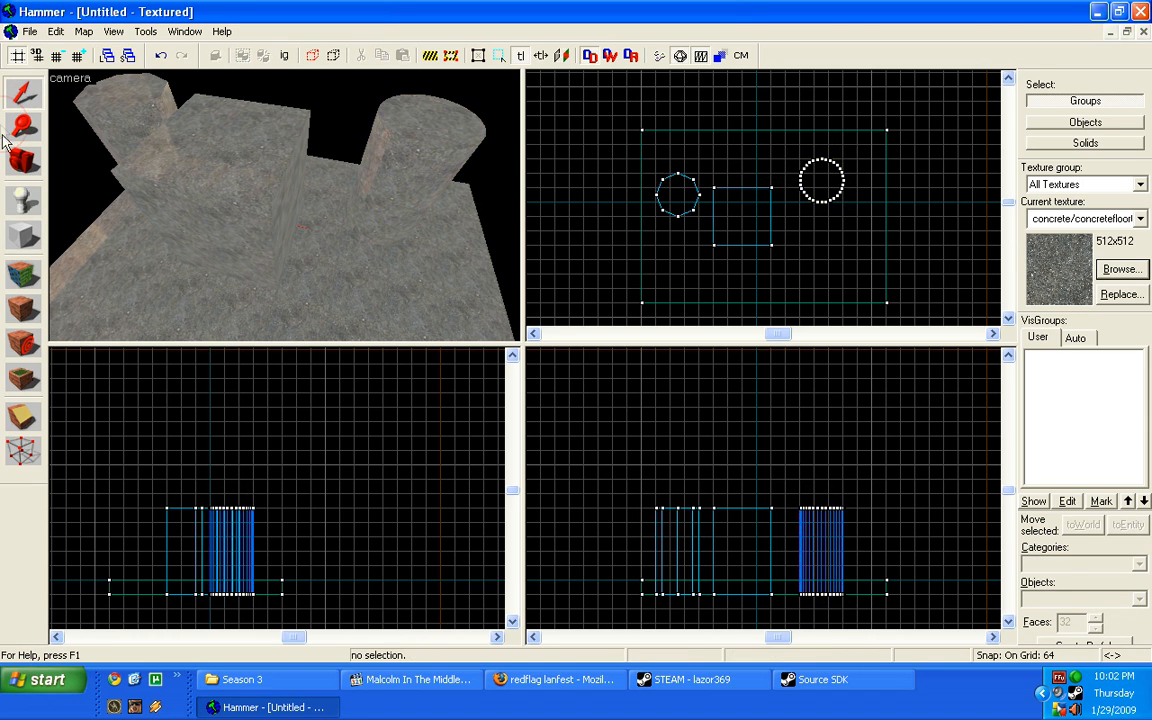
Apply the concrete/concretefloor001a texture to the 32-sided cylinder and deselect it.
click(17, 158)
drag(249, 185, 284, 205)
key(d)
key(w)
key(s)
click(20, 92)
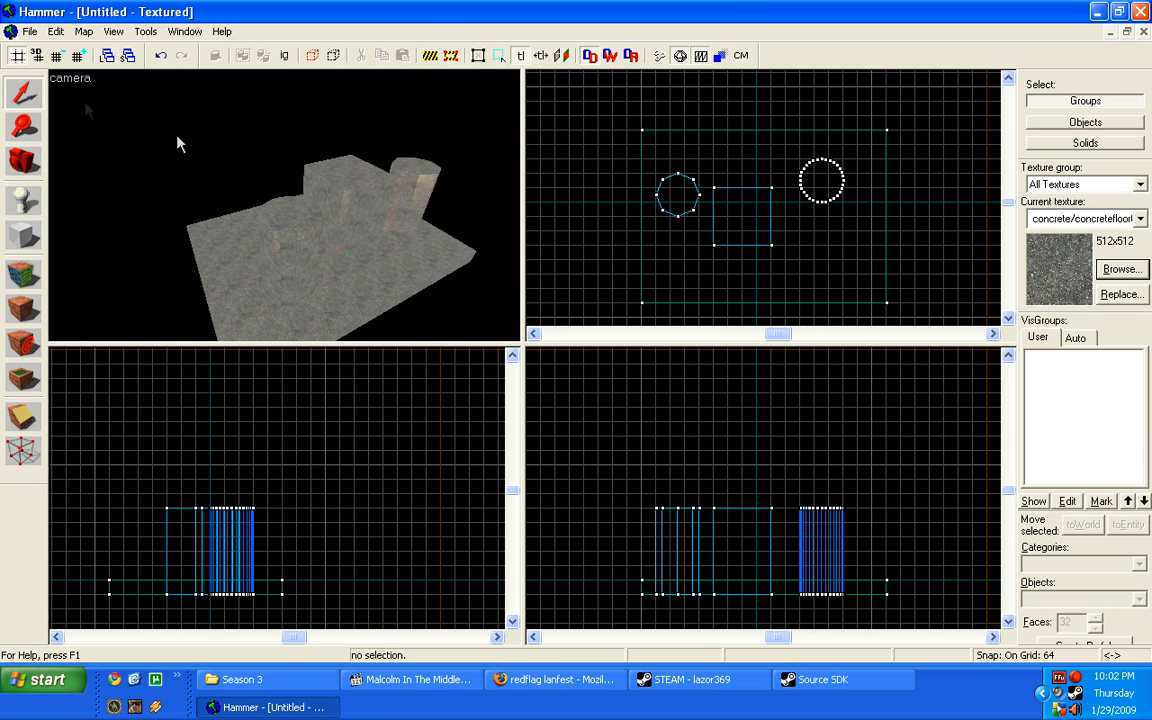
key(d)
click(279, 230)
click(1121, 269)
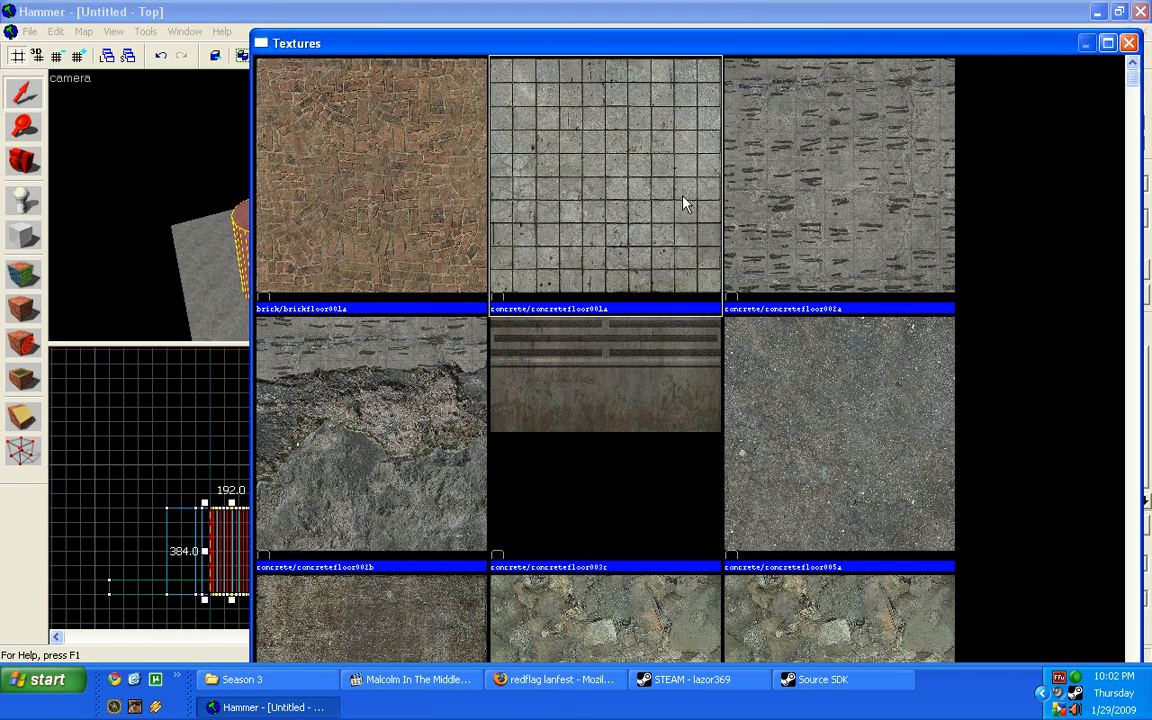
double_click(686, 200)
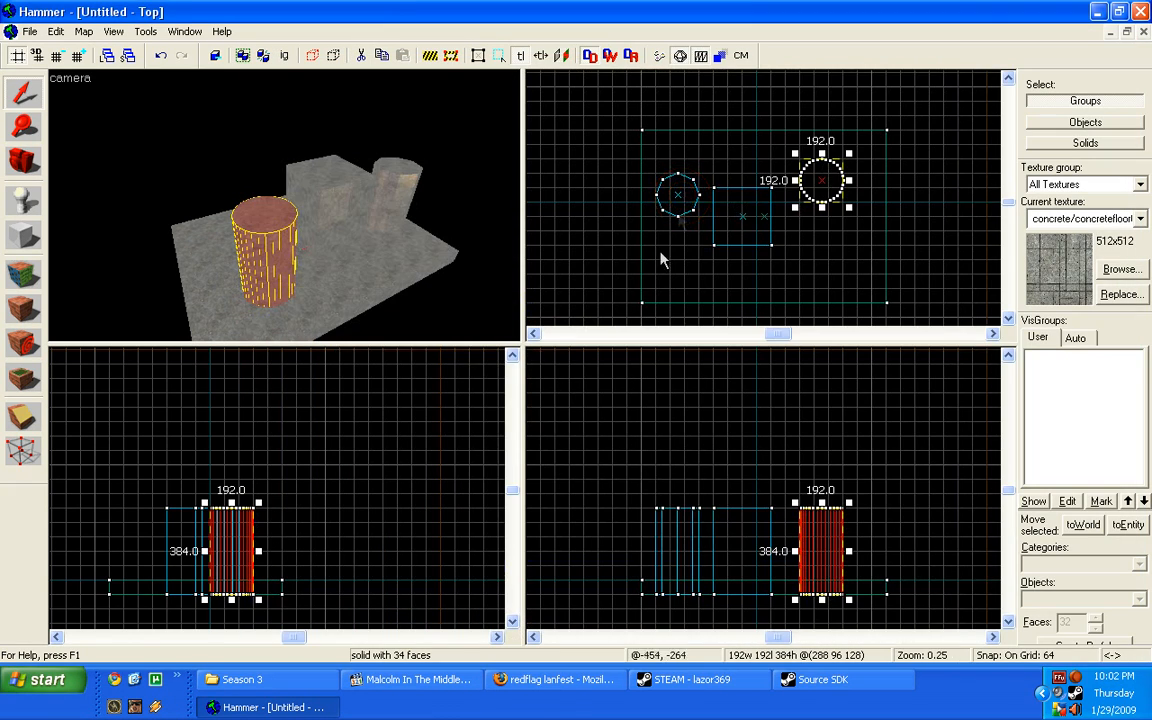
click(22, 311)
click(82, 123)
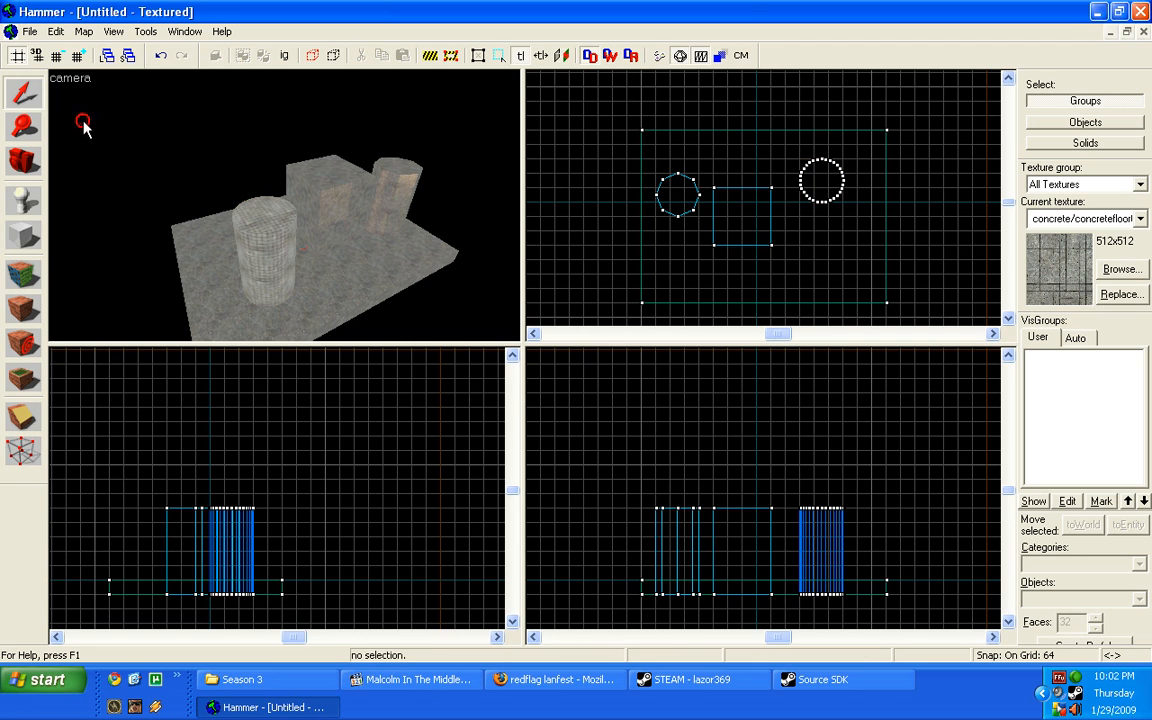
Place four info_player_counterterrorist entities on the floor in front of the tall block.
key(w)
key(d)
click(22, 162)
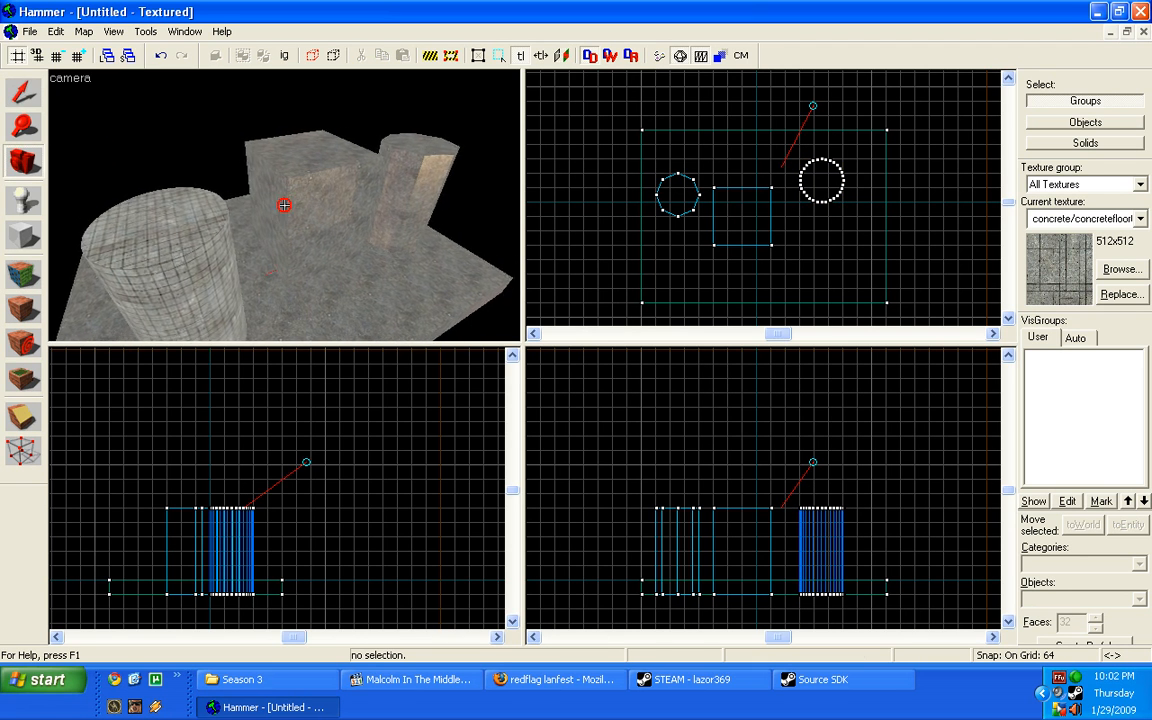
drag(284, 205, 284, 205)
click(22, 200)
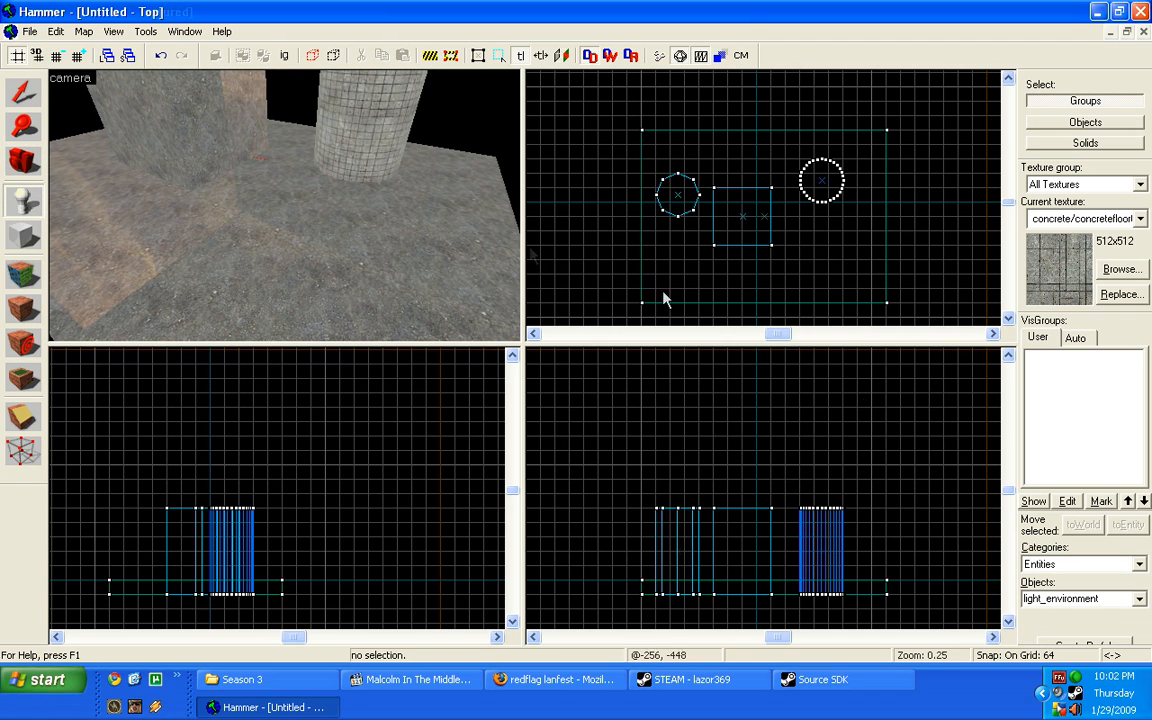
click(1139, 599)
mouse_move(1141, 493)
mouse_down()
mouse_move(1141, 416)
mouse_move(1143, 479)
mouse_up()
click(1107, 490)
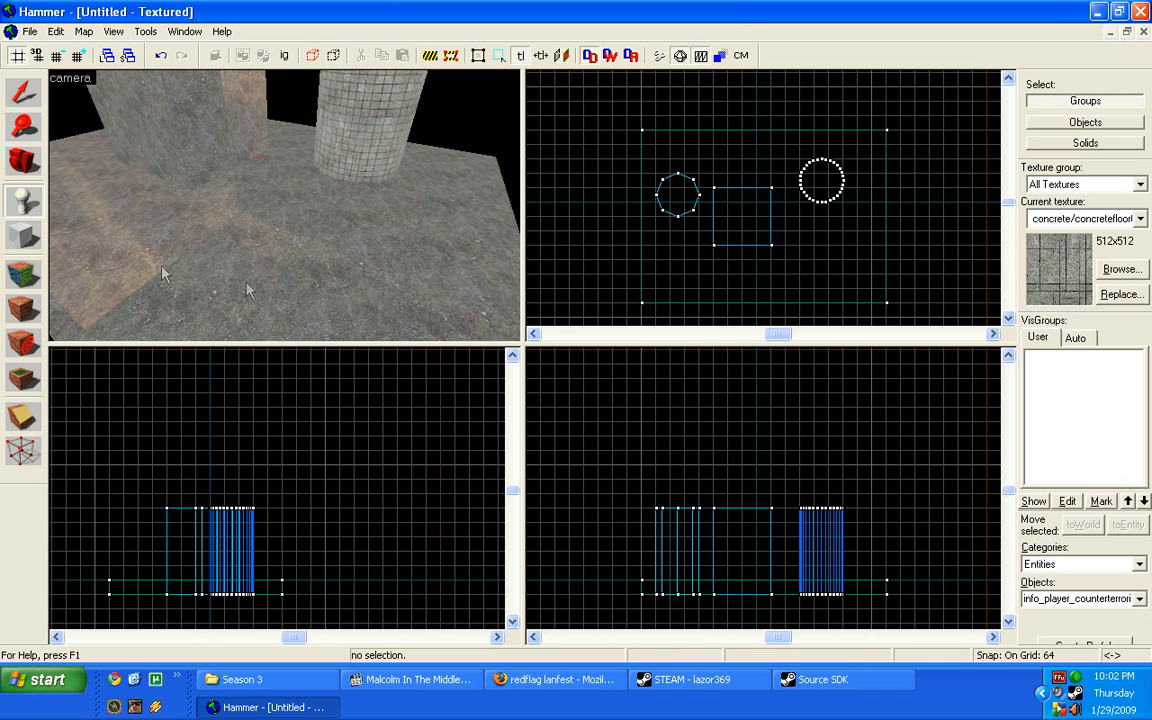
click(99, 199)
key(s)
click(129, 212)
click(191, 238)
click(212, 212)
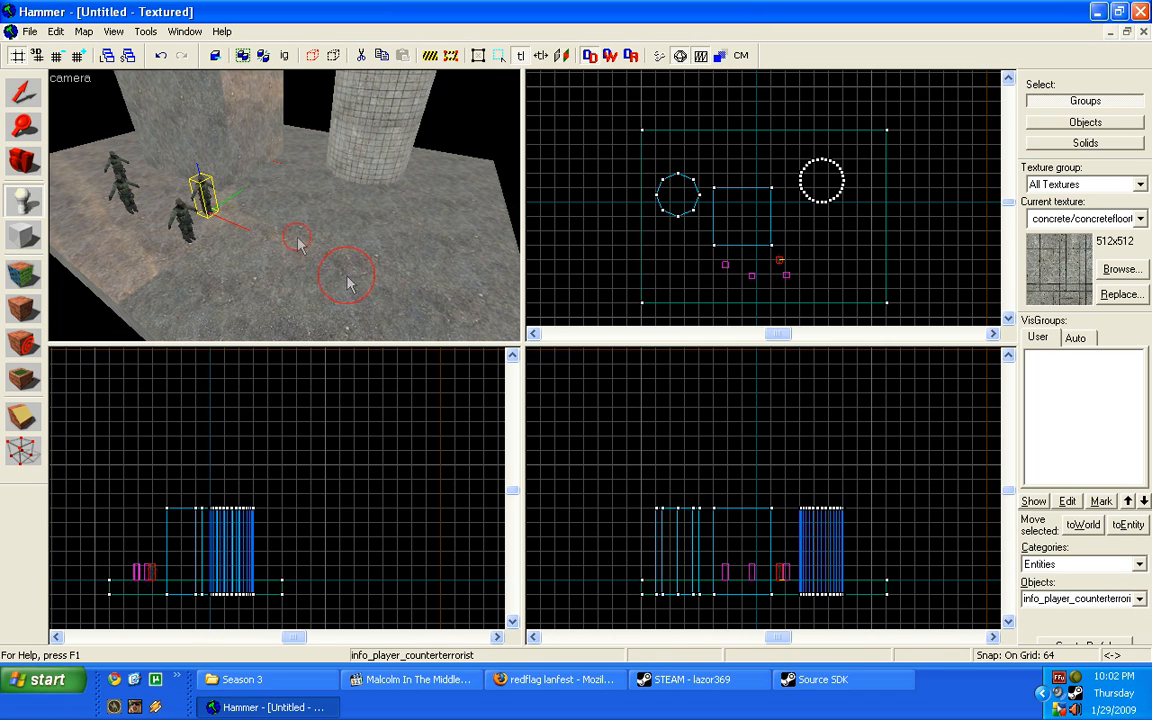
Place four info_player_terrorist entities on the floor around the tiled cylinder.
click(1139, 600)
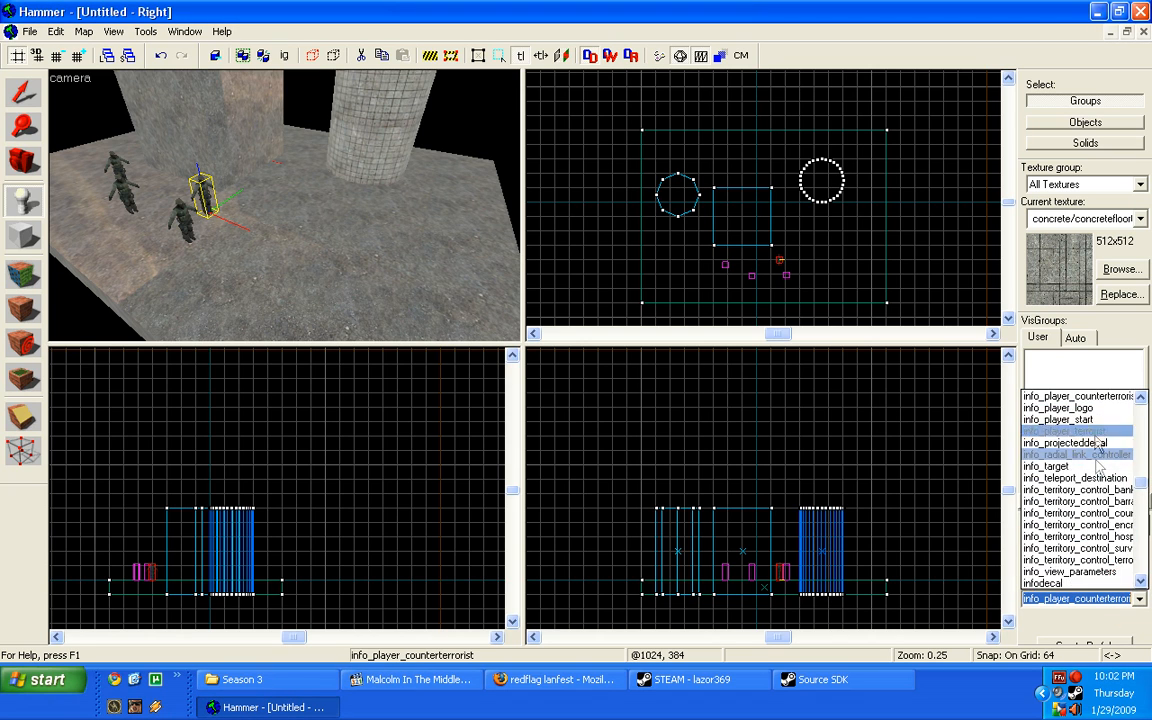
click(1101, 467)
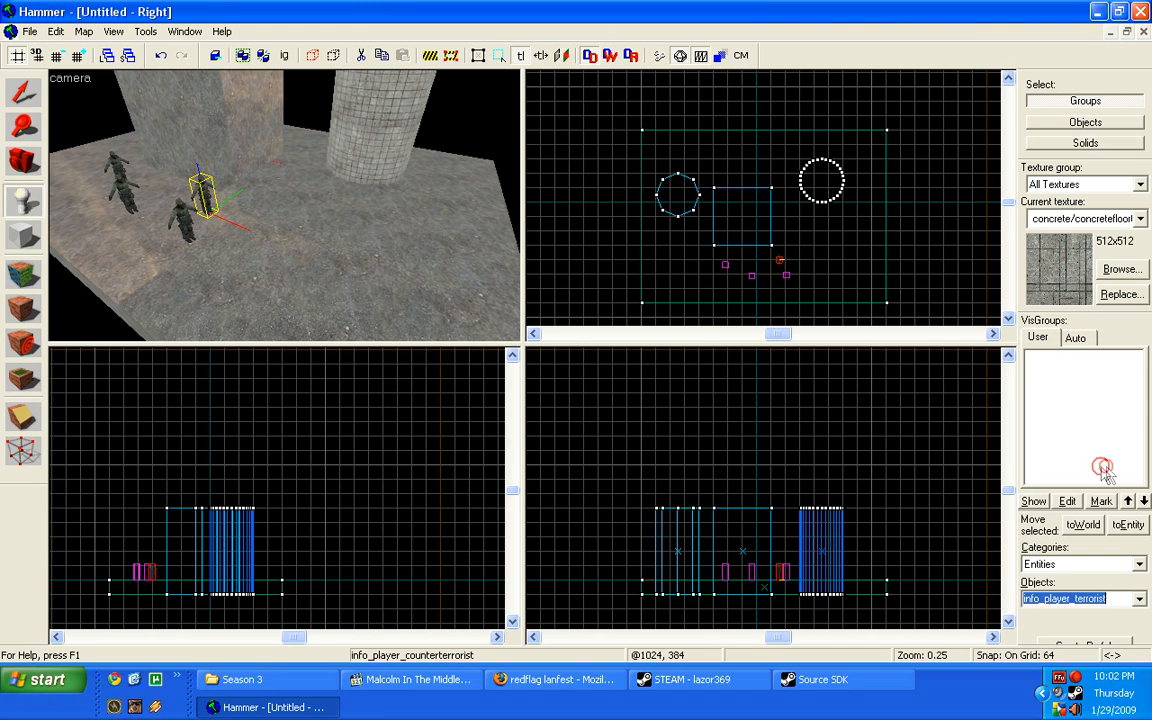
click(325, 196)
click(296, 165)
click(346, 215)
click(438, 200)
key(s)
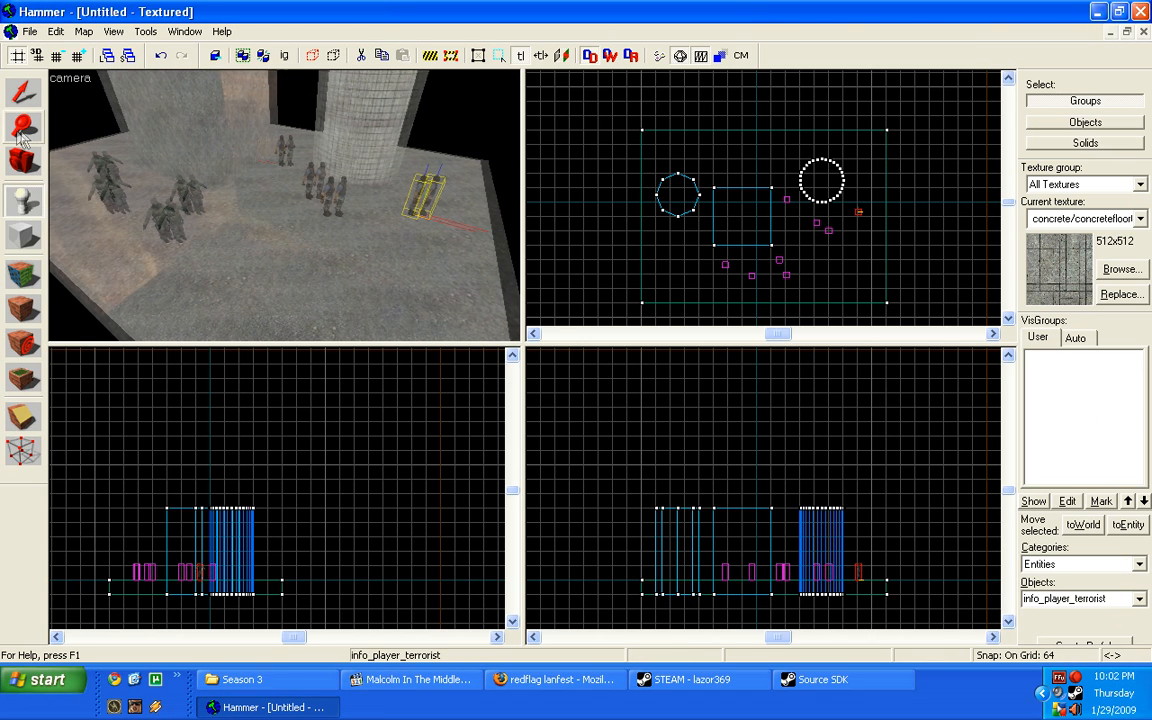
Place a light_environment entity on the floor between the tall block and the terrorist spawns.
scroll(14, 140, up, 5)
click(20, 162)
mouse_move(72, 100)
mouse_down()
mouse_move(284, 206)
mouse_move(72, 100)
mouse_up()
key(shift+s)
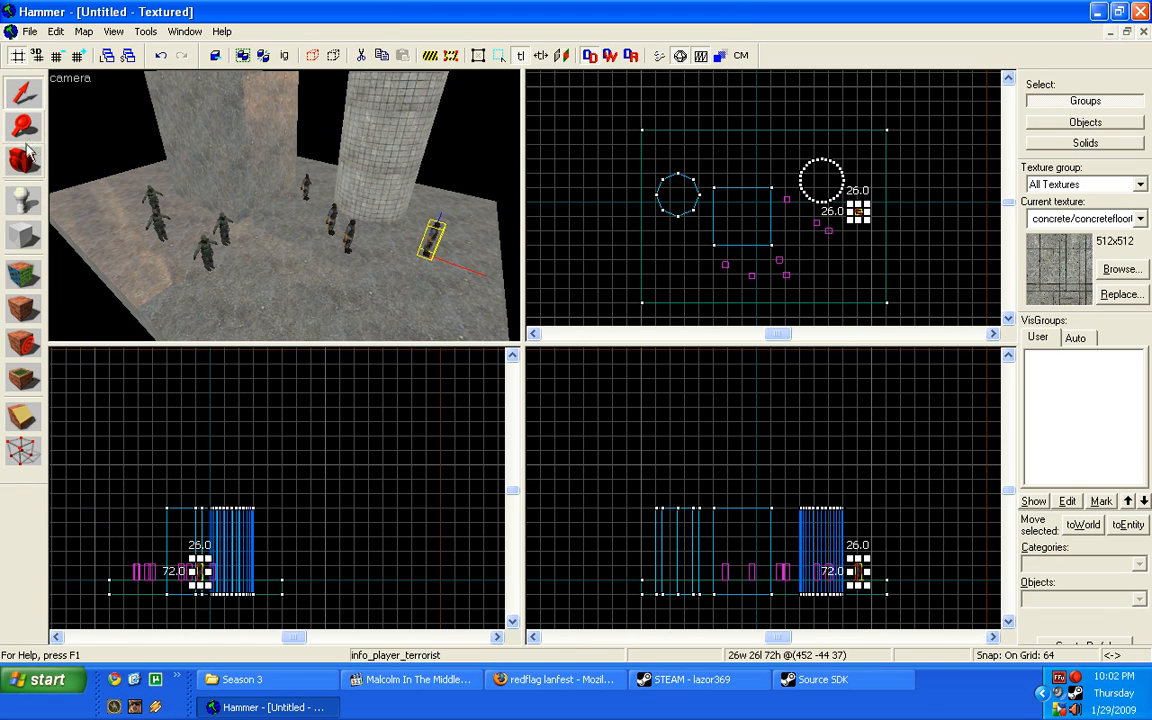
click(26, 158)
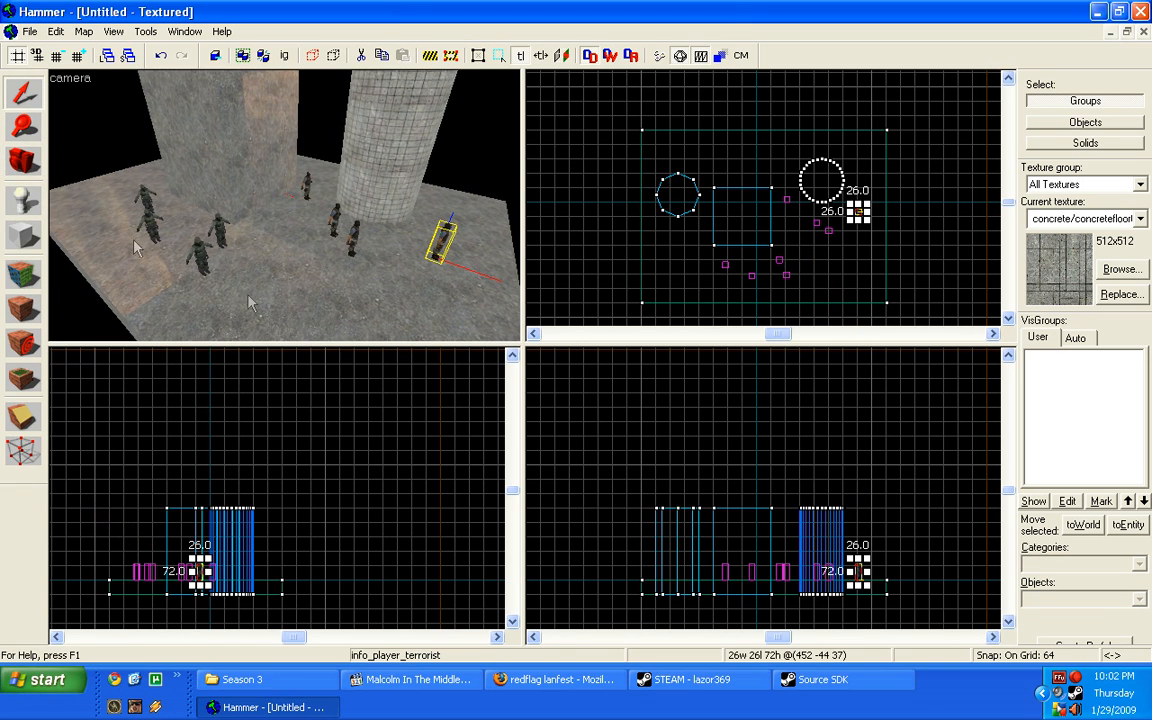
click(22, 200)
scroll(322, 254, up, 5)
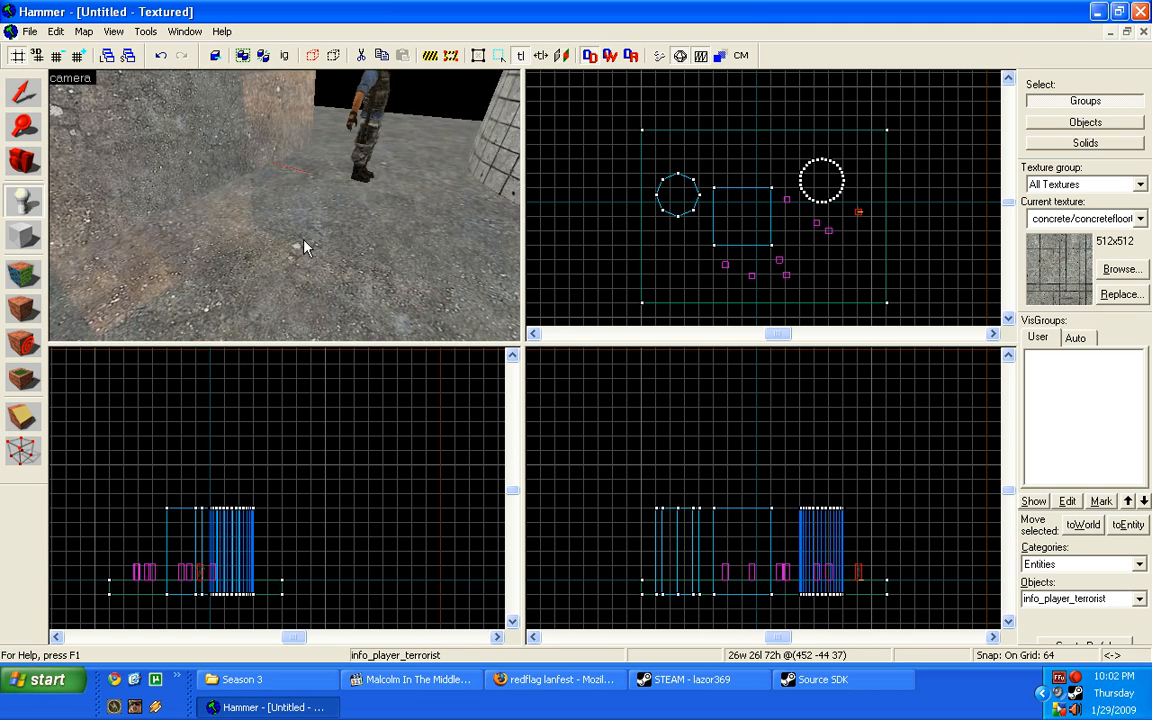
scroll(304, 247, down, 3)
click(1100, 598)
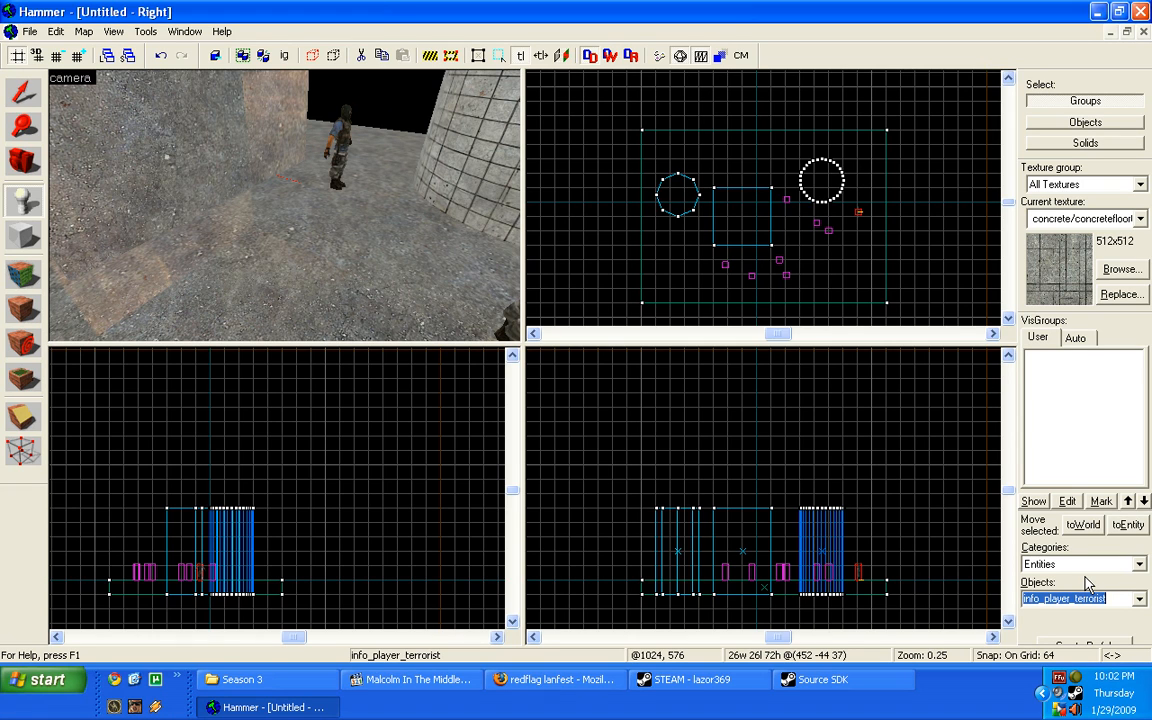
text(env_)
click(360, 272)
scroll(217, 184, down, 1)
Set the light_environment's Brightness to a pale yellow, 235 237 150, with an intensity of 100.
click(25, 95)
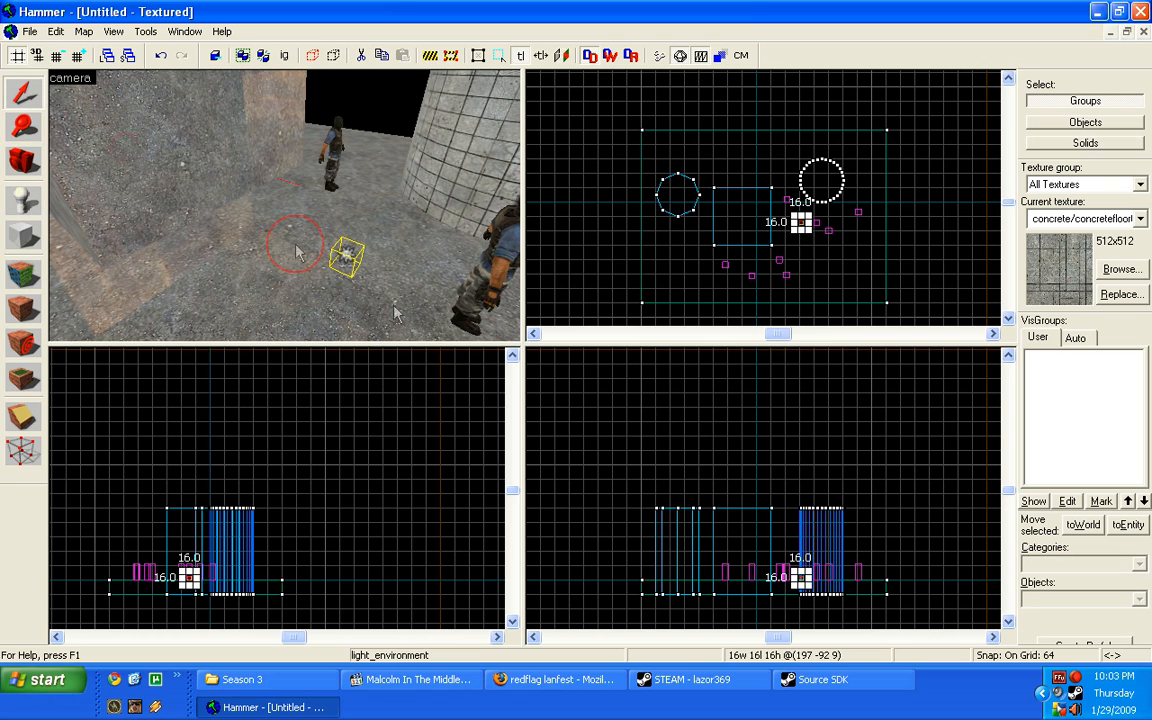
double_click(340, 253)
click(470, 226)
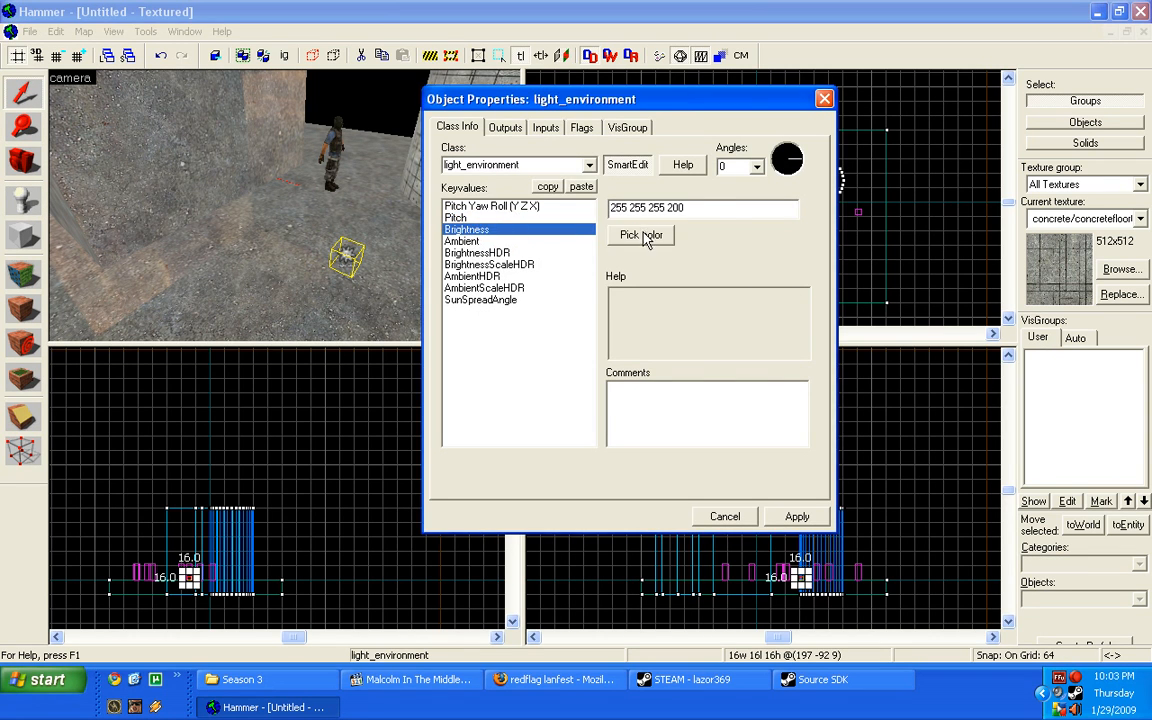
click(645, 238)
drag(659, 180, 498, 172)
click(545, 279)
drag(503, 243, 532, 250)
click(505, 238)
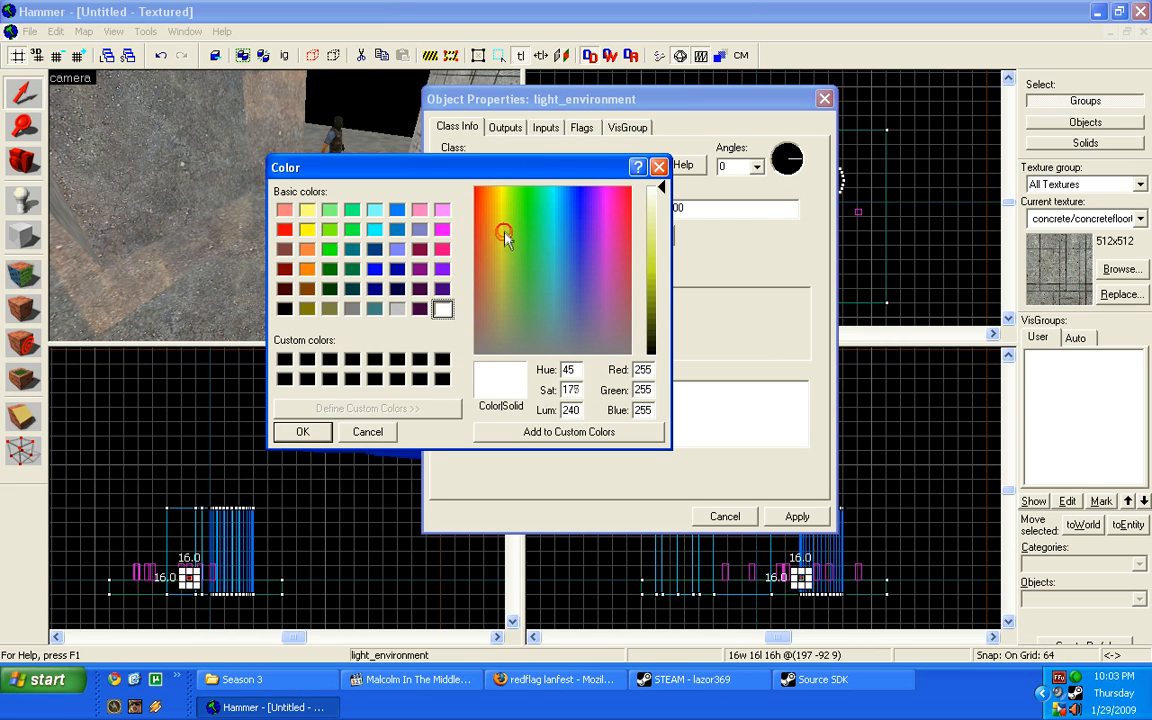
click(661, 220)
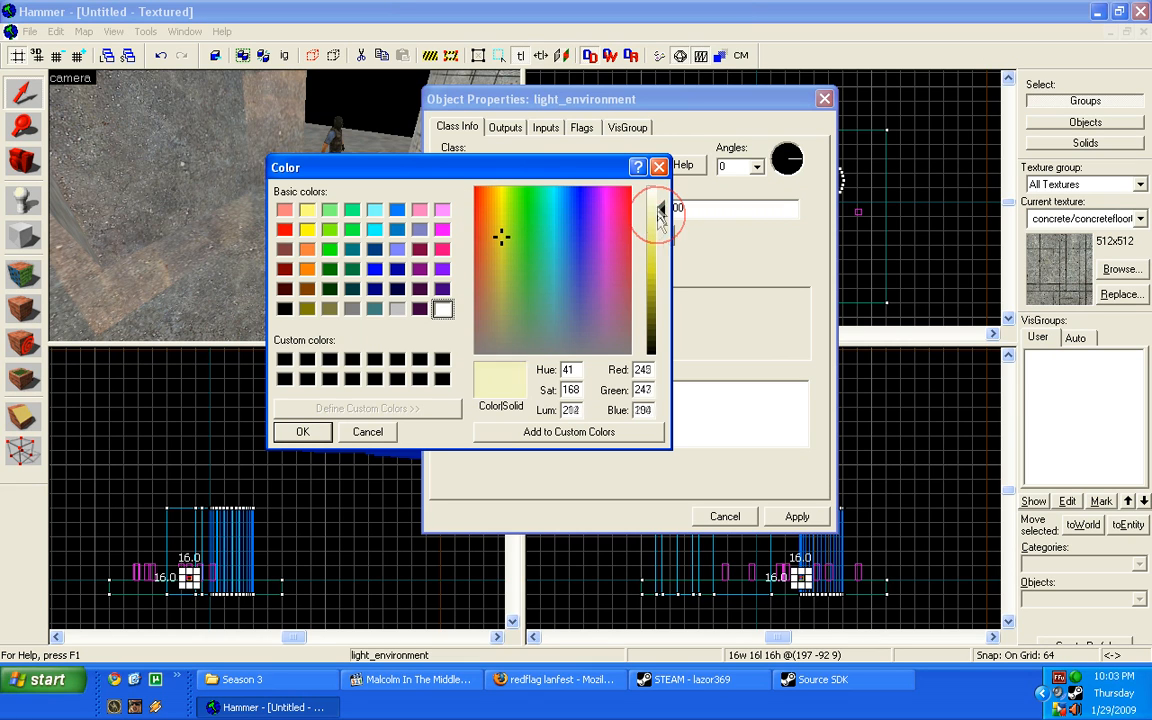
click(302, 431)
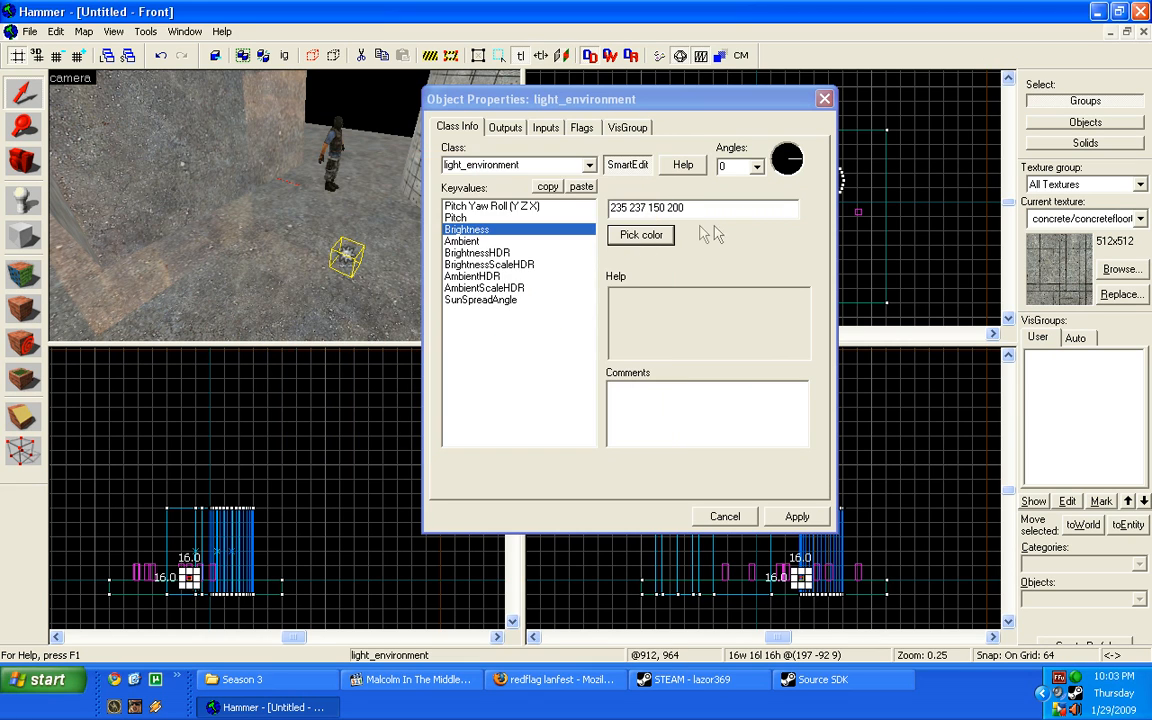
double_click(672, 208)
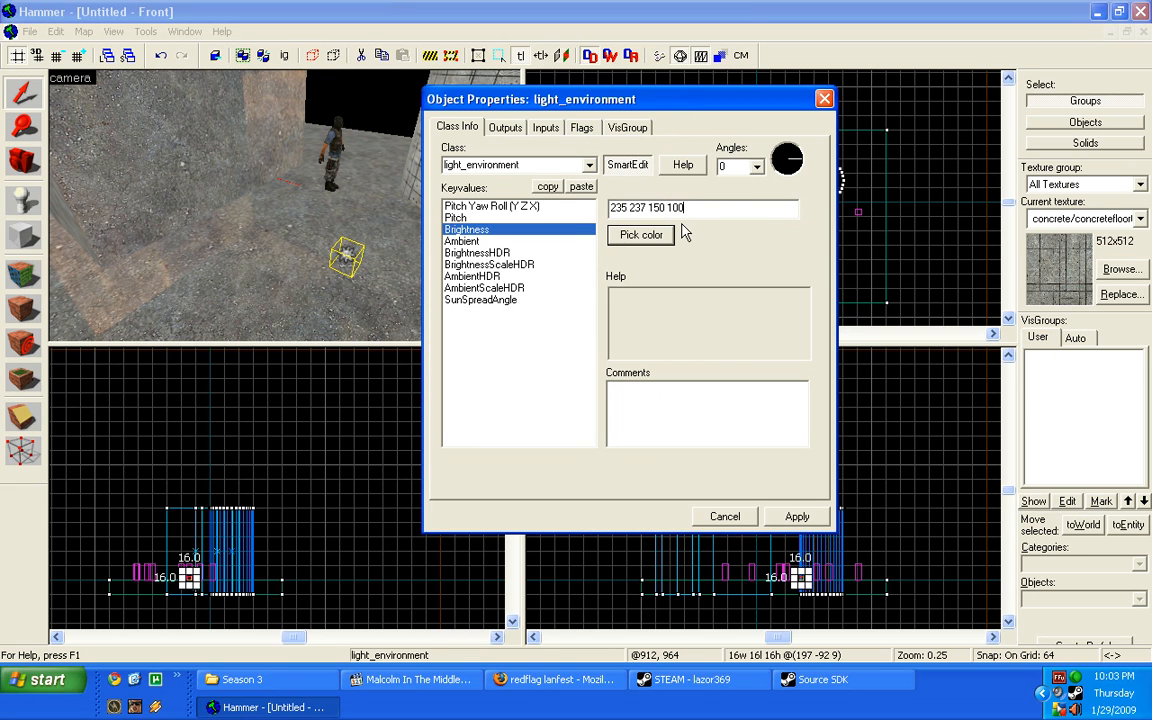
Set the light_environment's angle to 297 and its Pitch to -75, and close its properties.
click(484, 217)
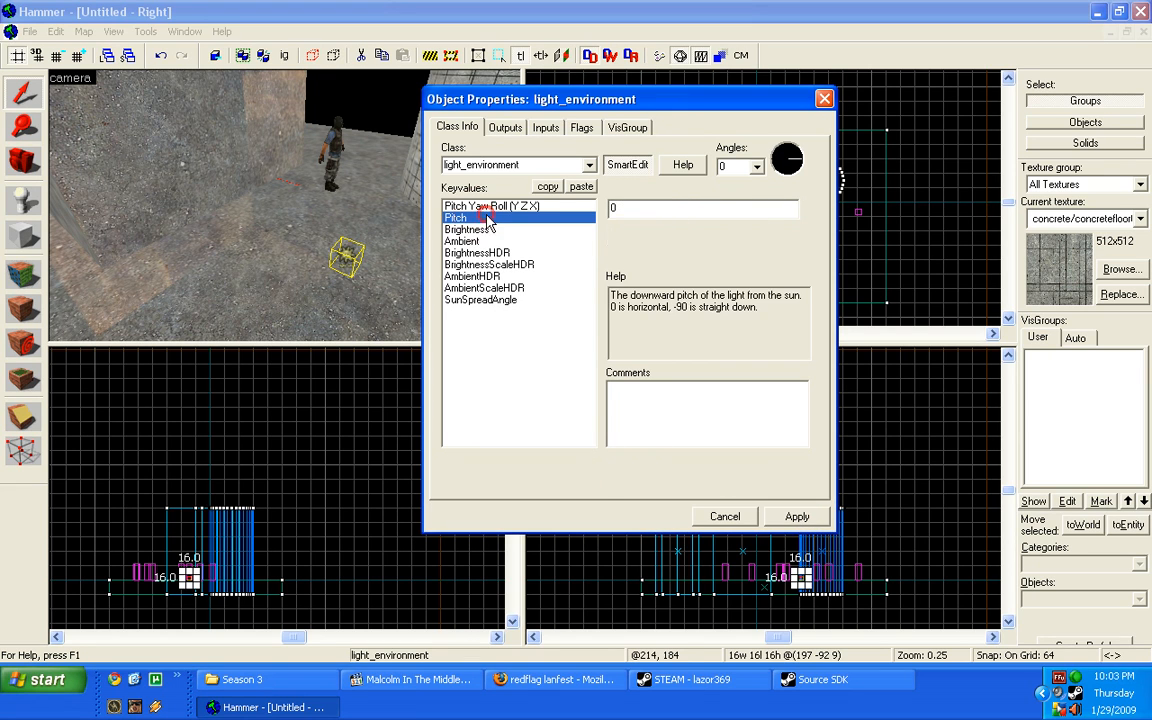
click(792, 172)
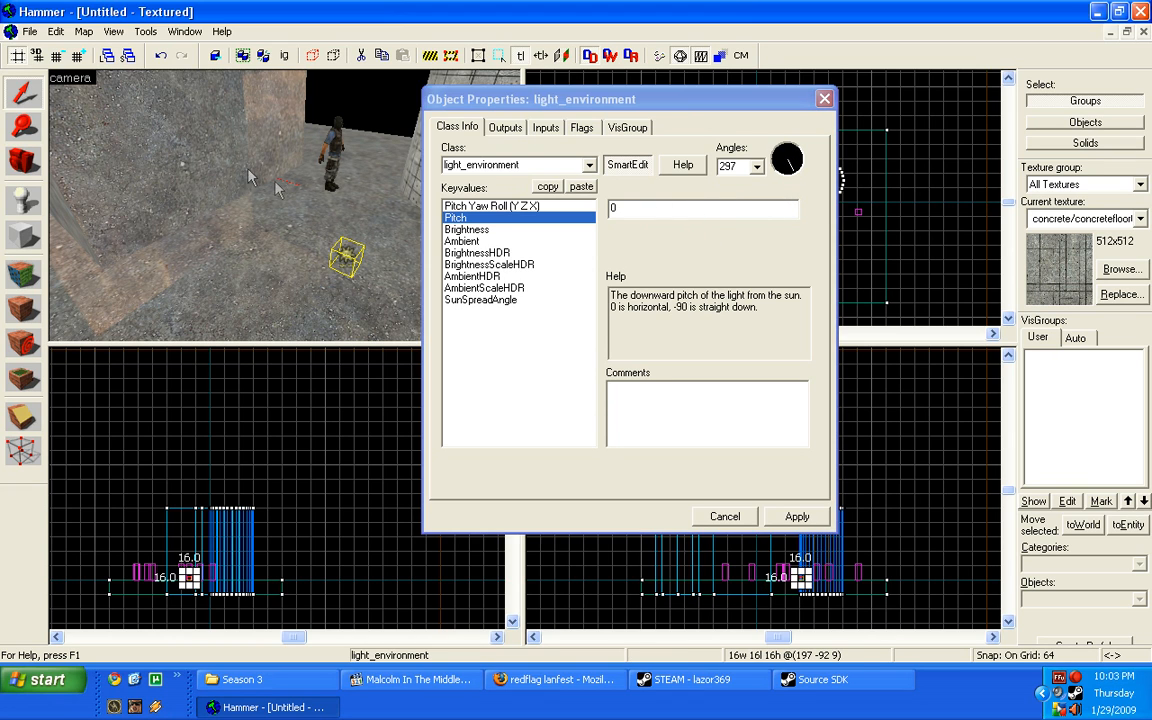
key(s)
key(d)
key(s)
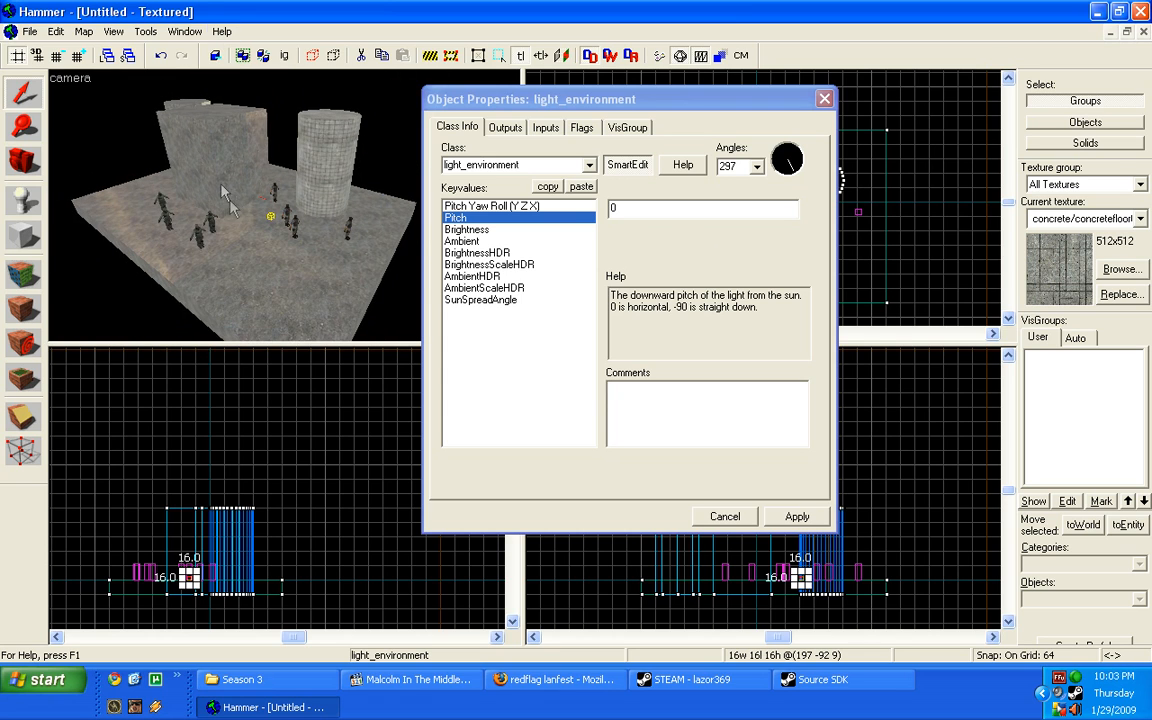
key(w)
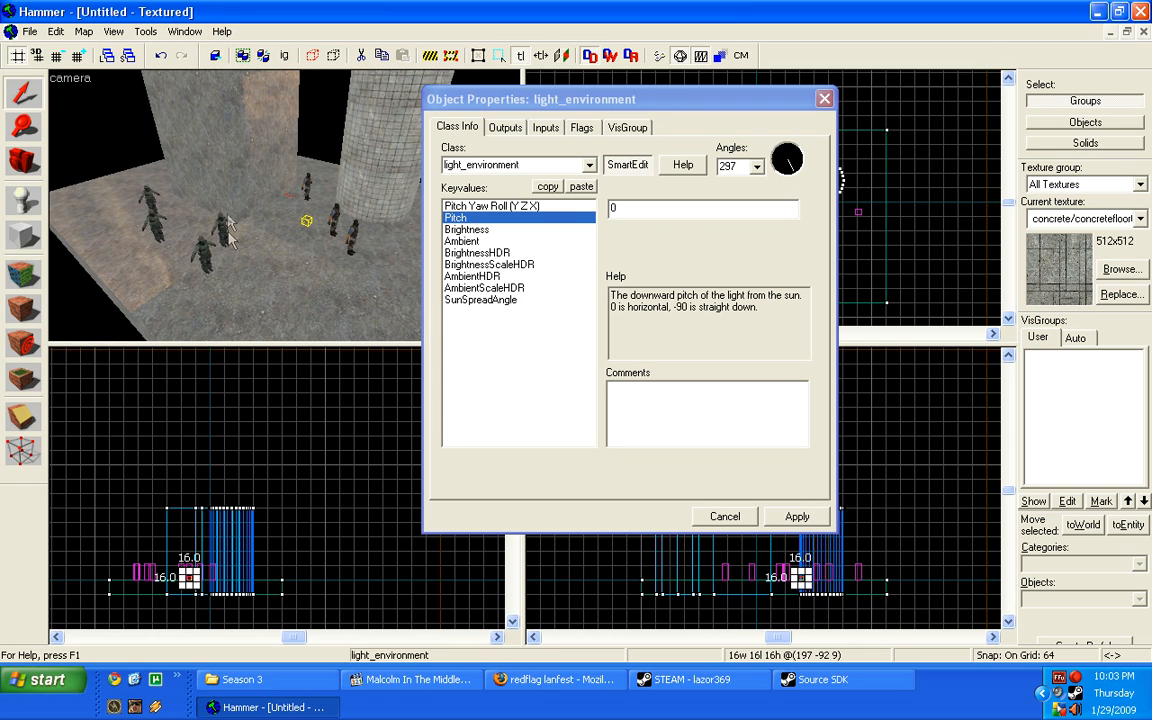
key(a)
key(s)
key(d)
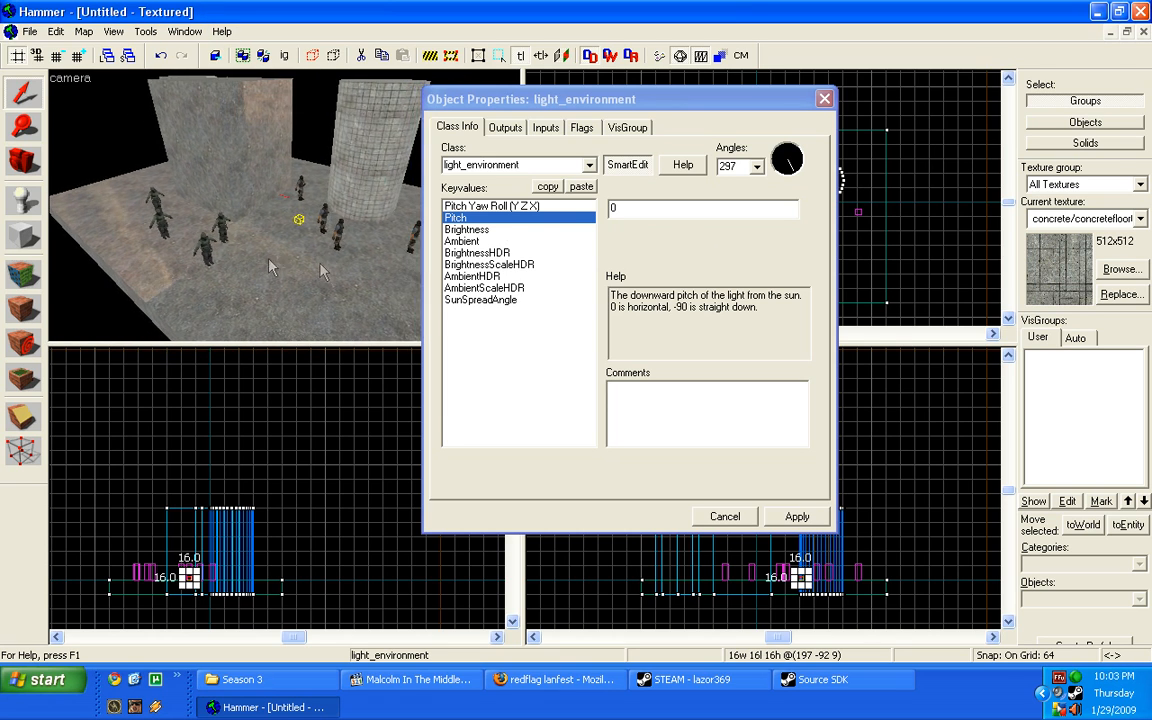
click(797, 517)
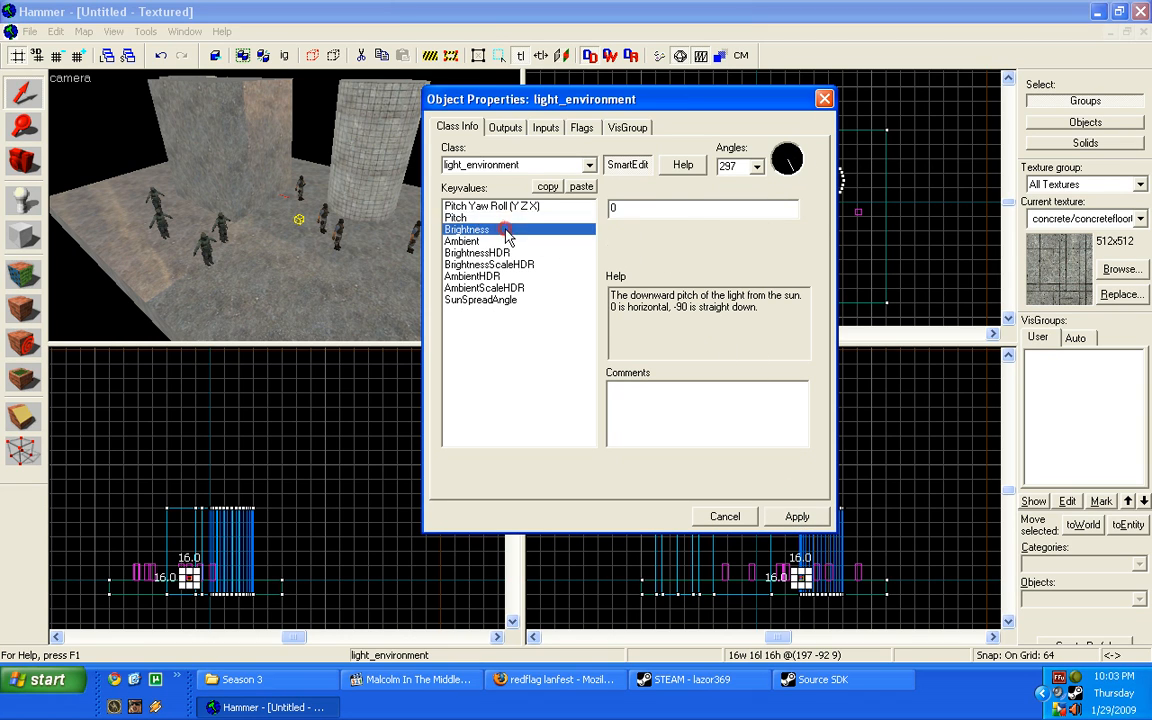
click(593, 210)
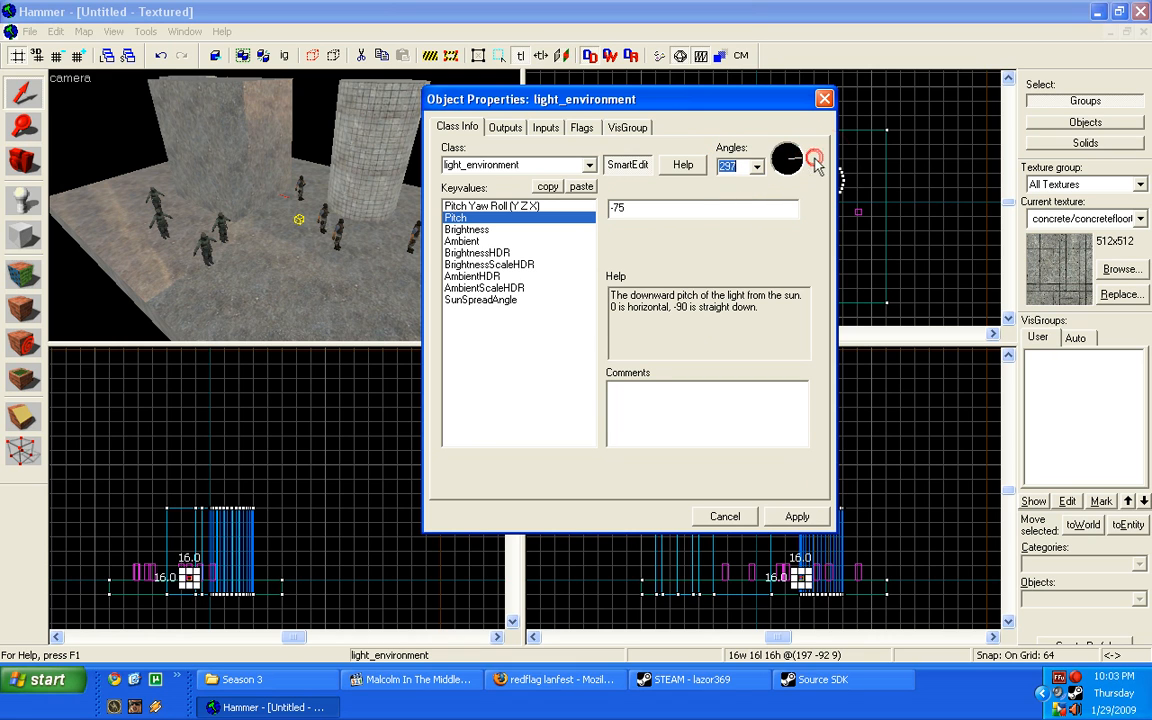
click(724, 516)
Outline a brush of 1216 by 896 units around the whole floor and stretch it to 960 units high.
drag(231, 180, 91, 189)
click(24, 235)
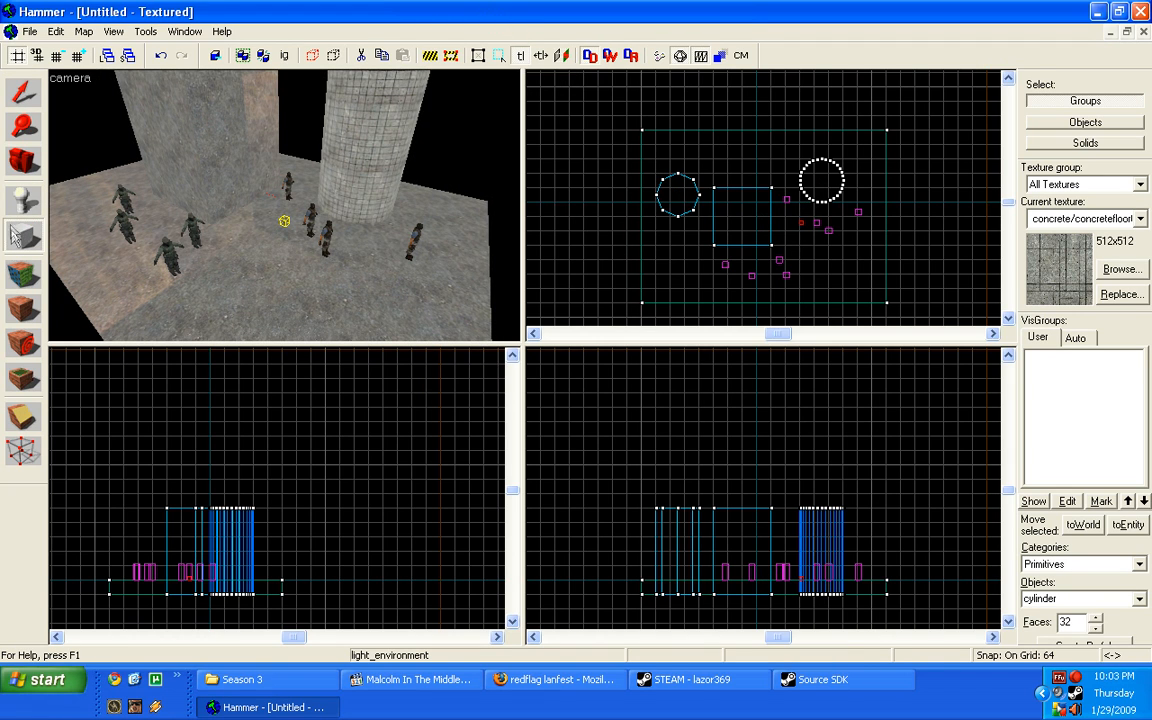
scroll(650, 175, down, 1)
drag(631, 126, 866, 302)
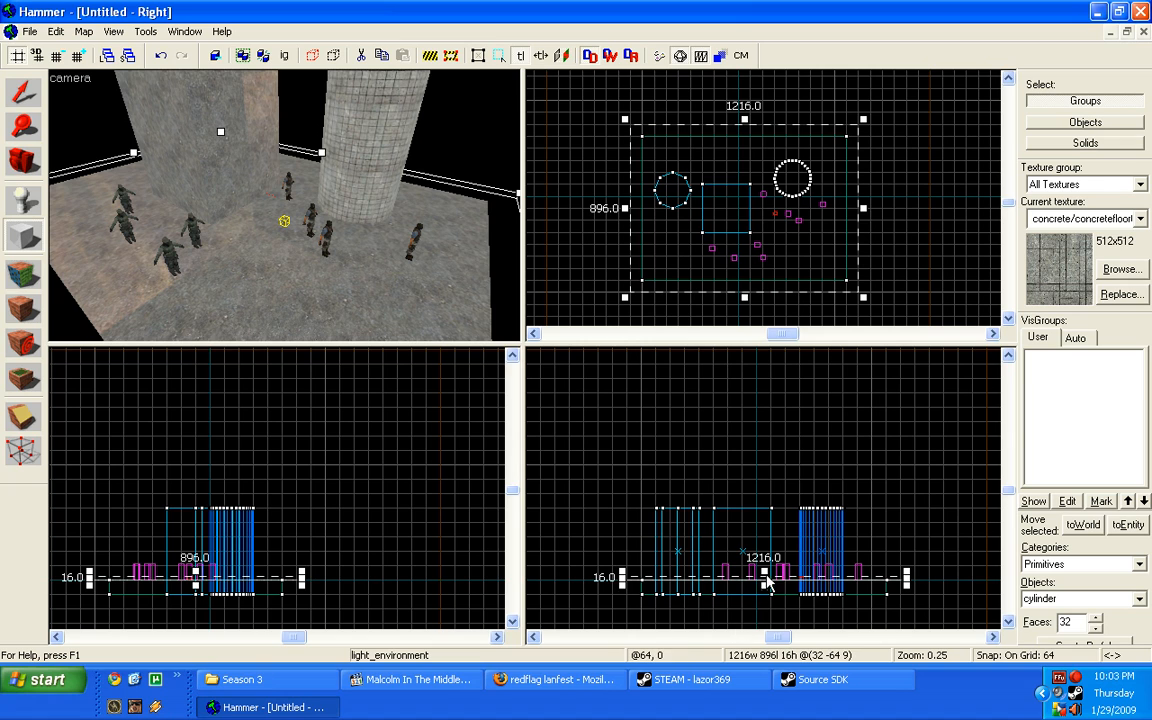
drag(764, 572, 764, 608)
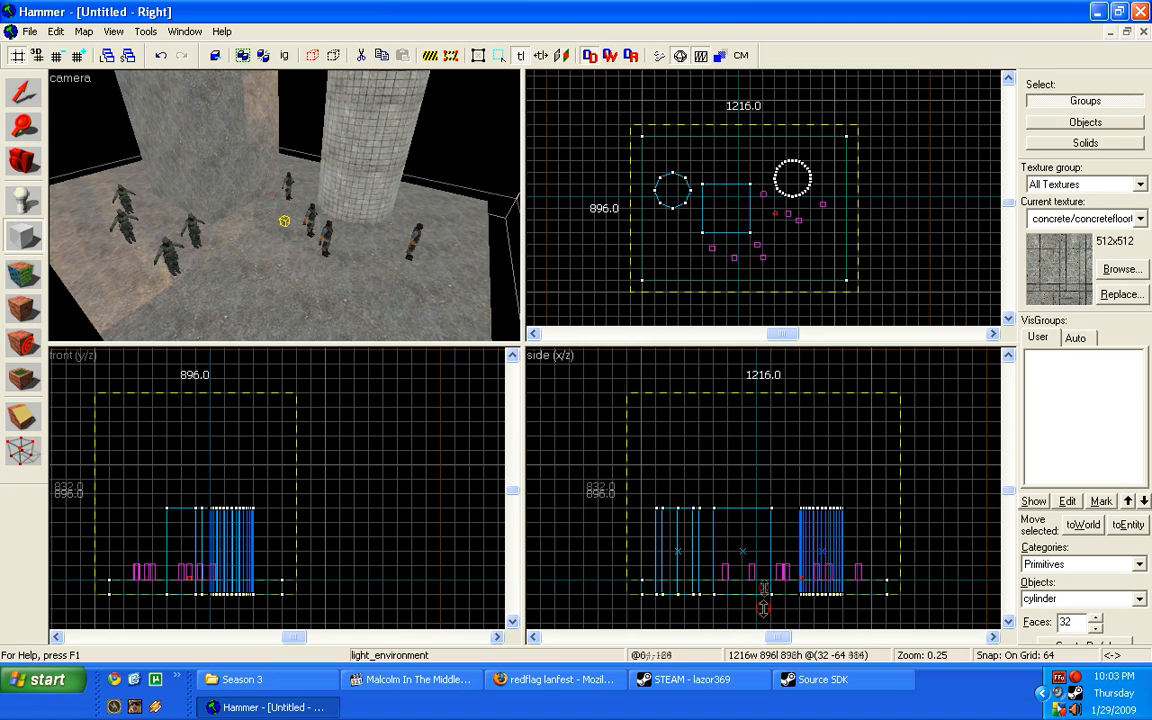
Find the tools/toolsskybox texture with the filter skybox and make it the current texture.
click(1121, 269)
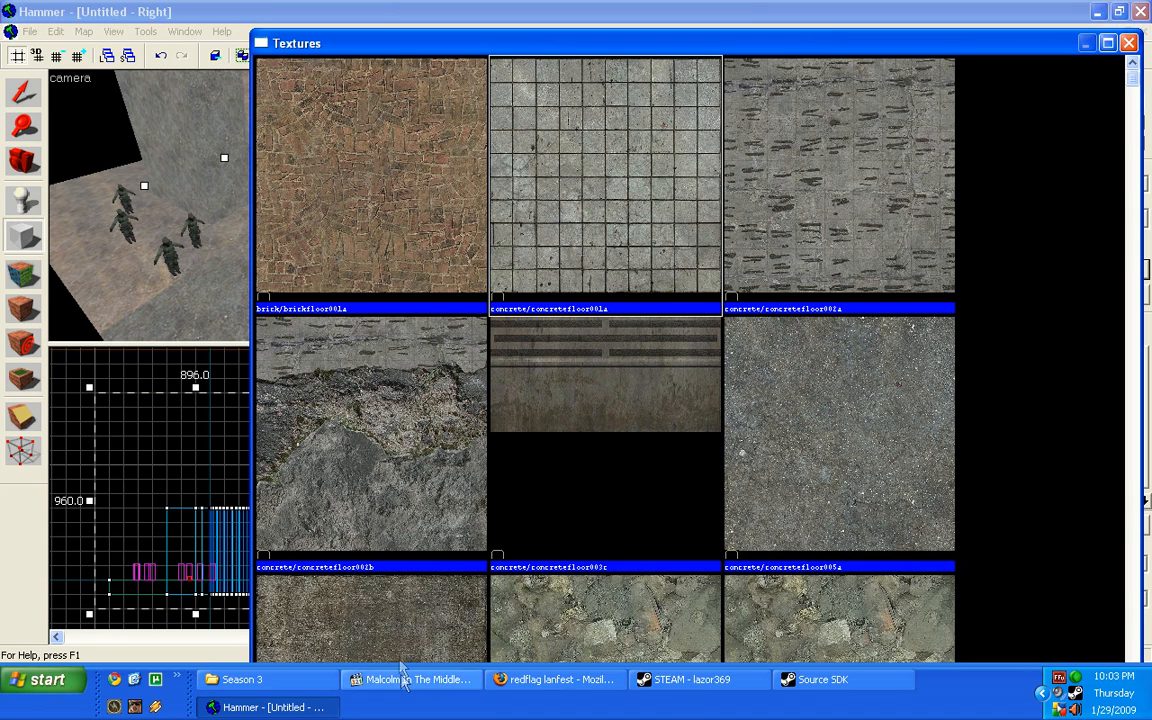
drag(537, 30, 540, 198)
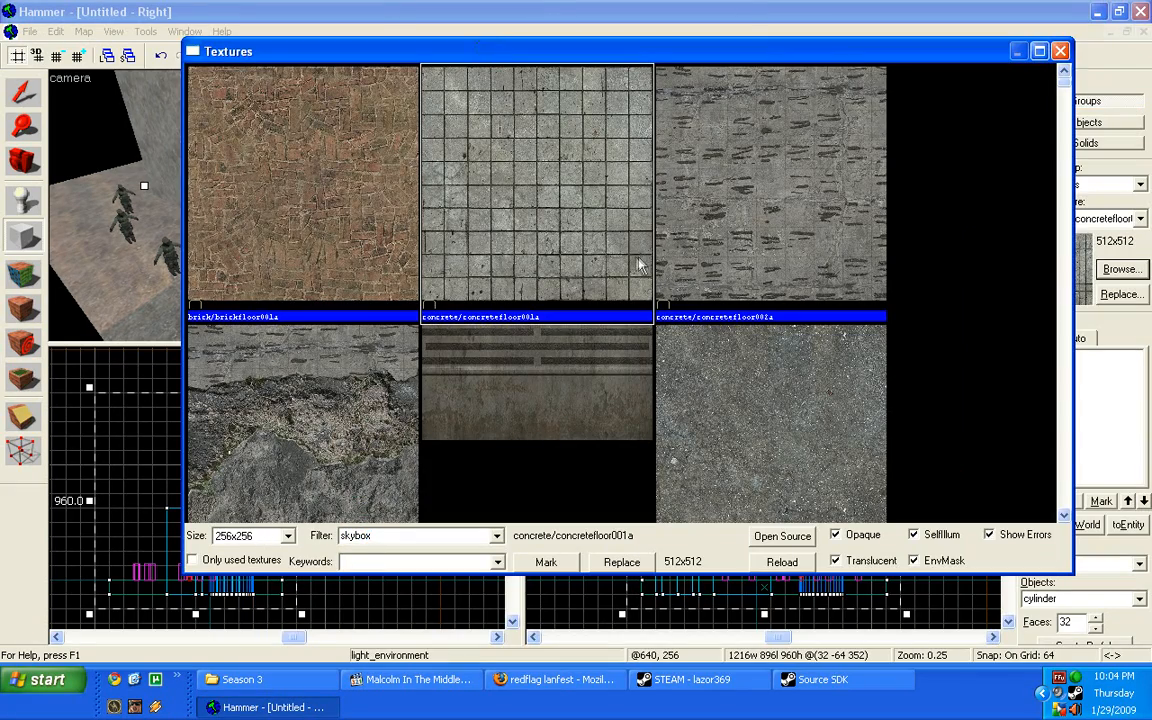
click(706, 265)
scroll(830, 236, down, 2)
drag(1062, 86, 1065, 198)
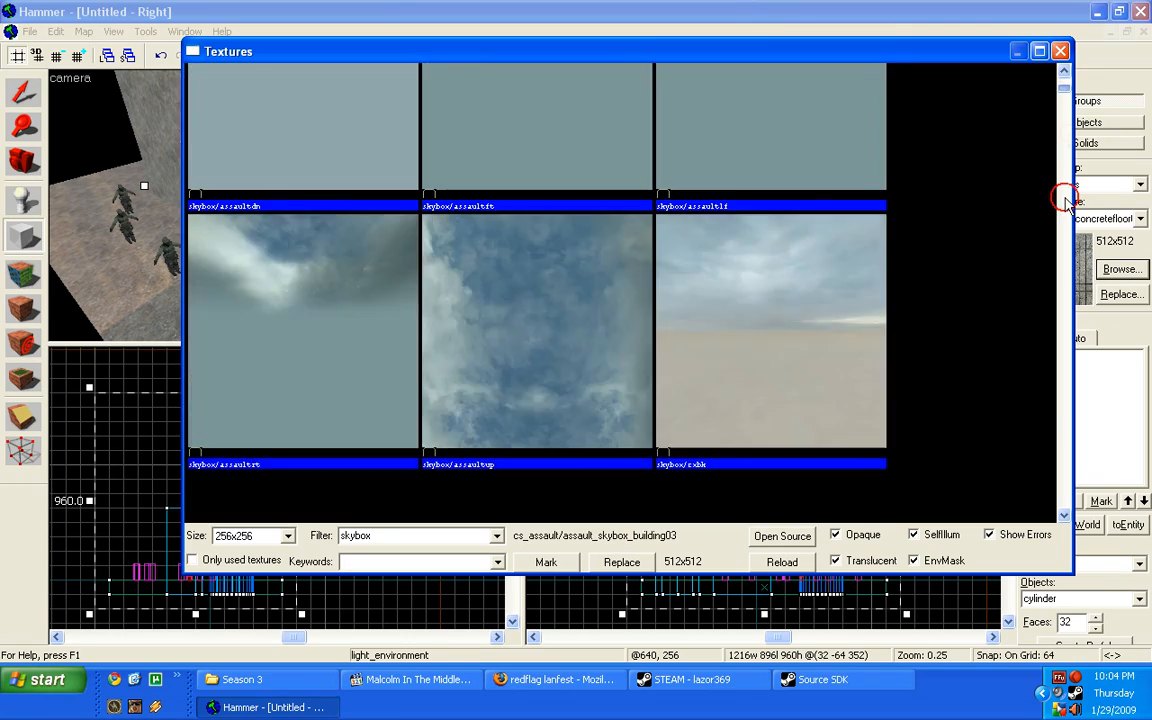
scroll(1066, 200, down, 5)
double_click(489, 312)
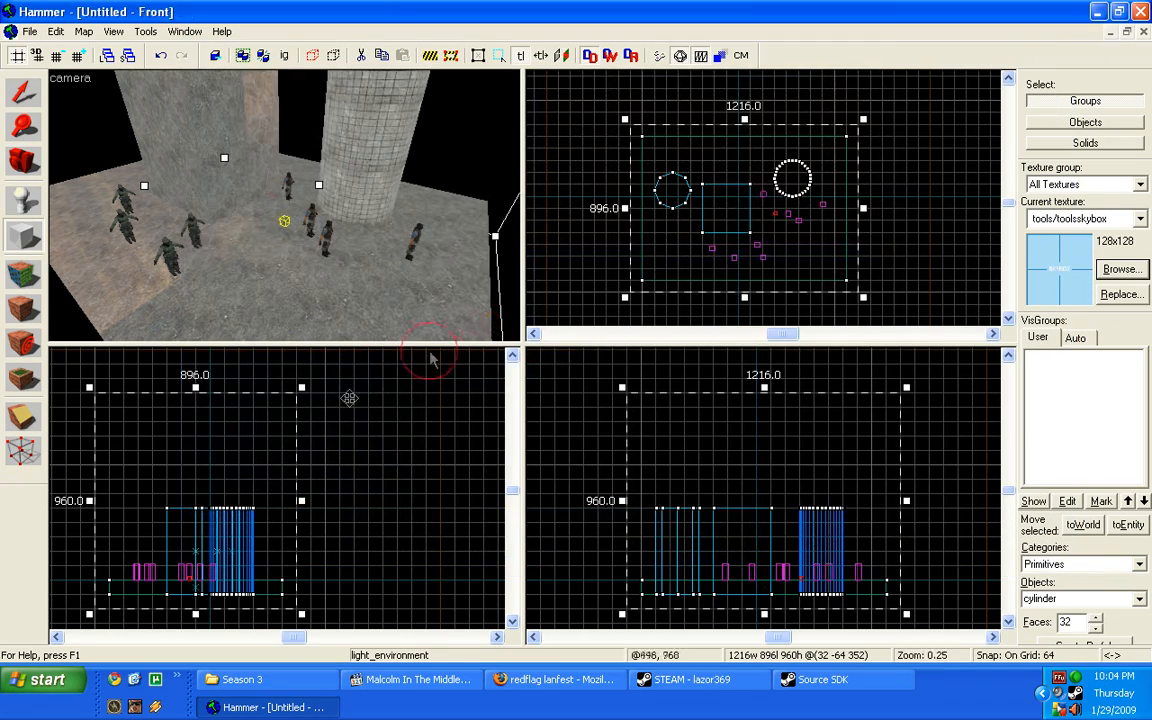
Try to create the enclosing skybox brush as a 32-faced cylinder, and undo it.
key(Return)
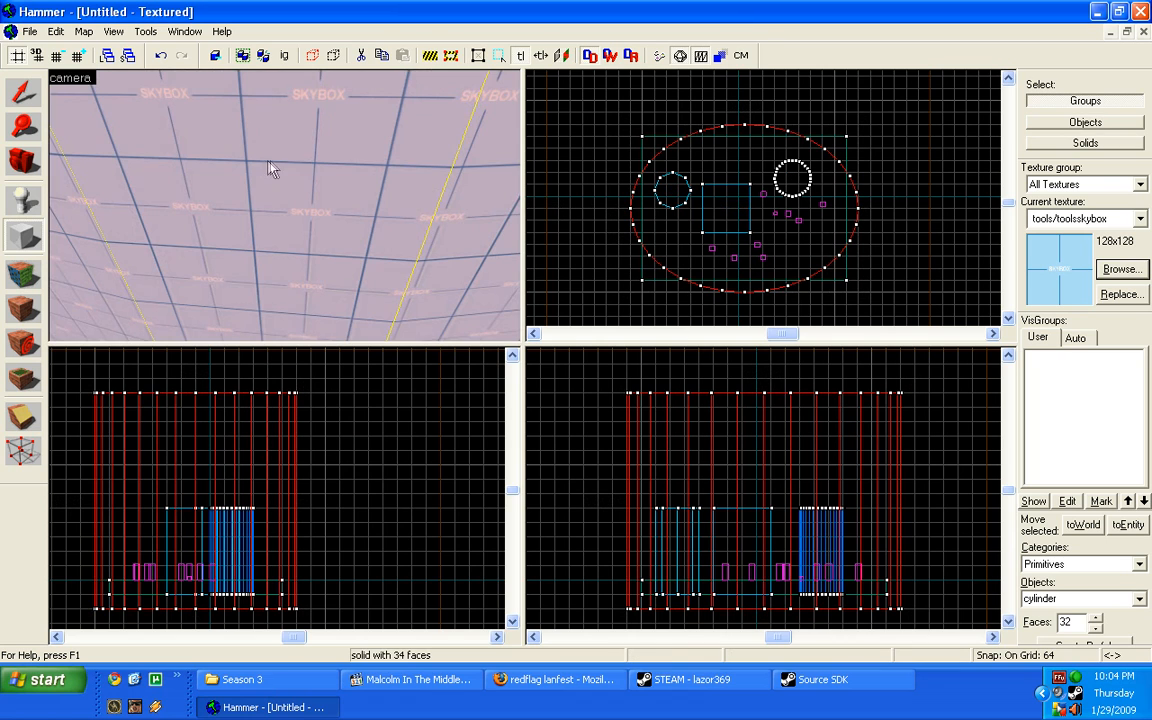
scroll(265, 160, down, 12)
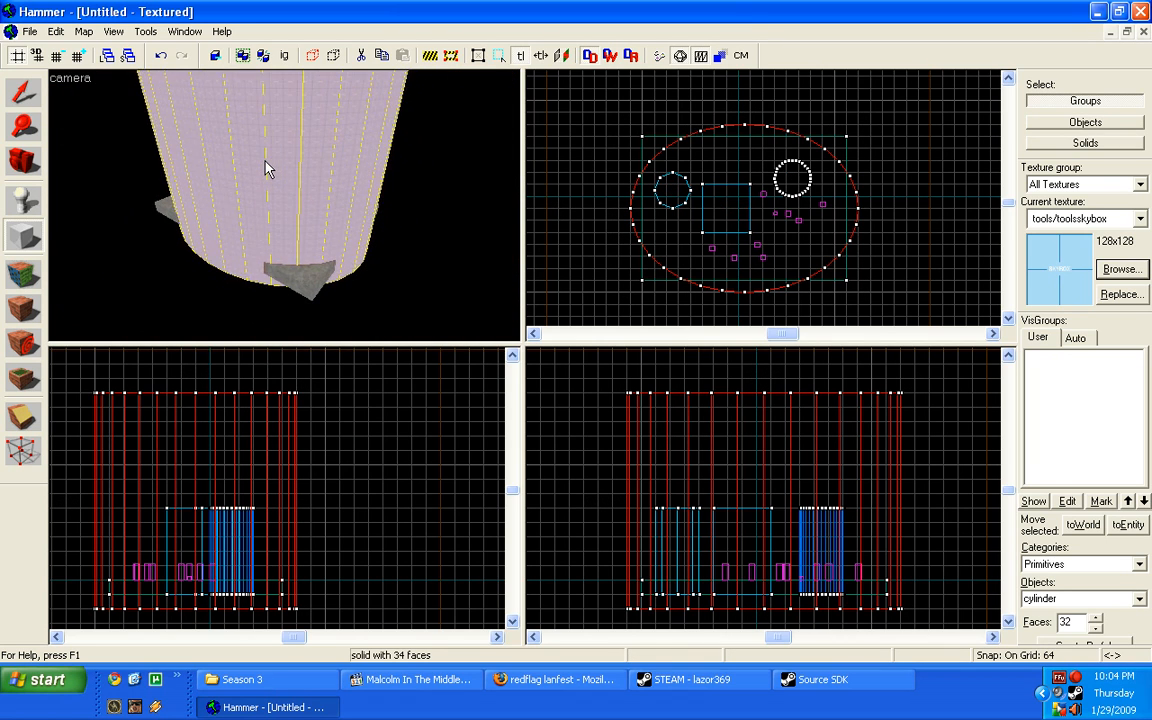
key(ctrl+z)
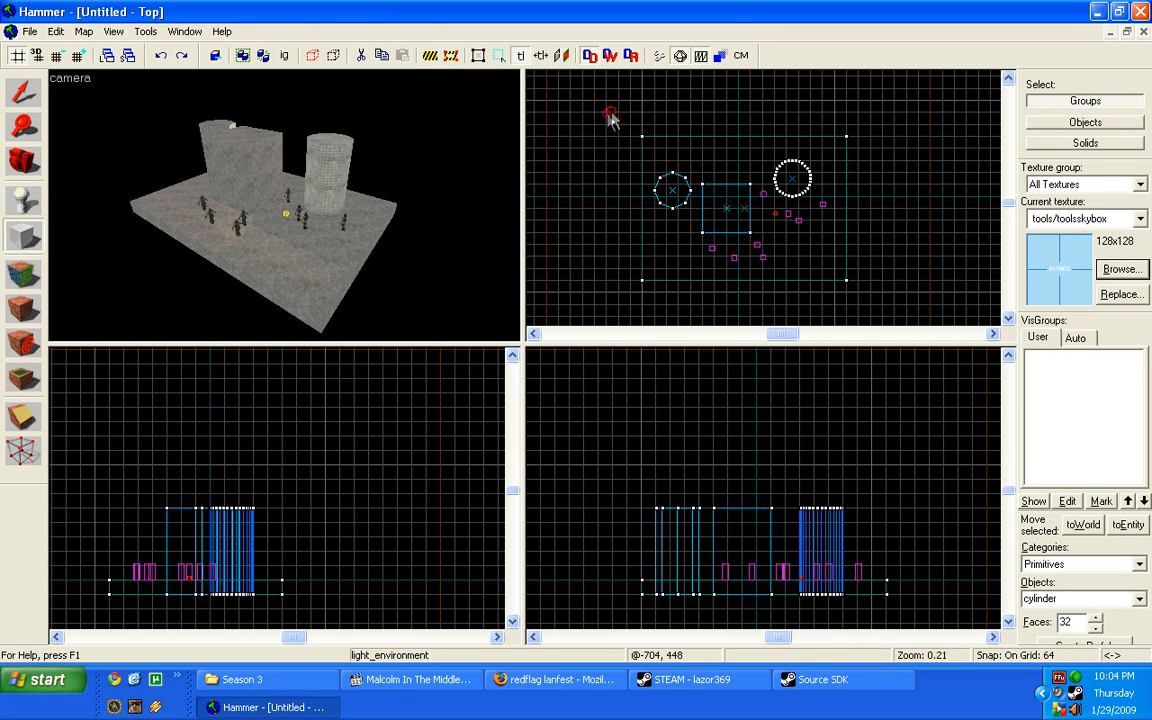
Create a skybox-textured block of 1408 by 960 by 640 units that encloses the whole map.
drag(608, 114, 887, 314)
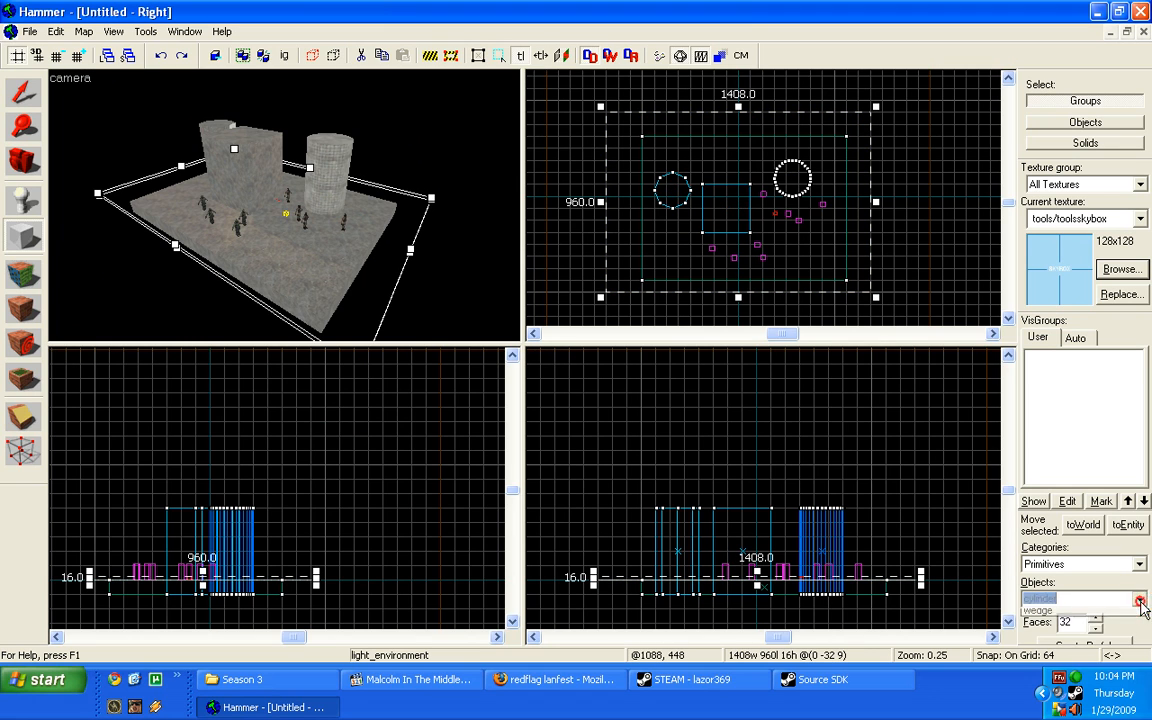
click(1060, 614)
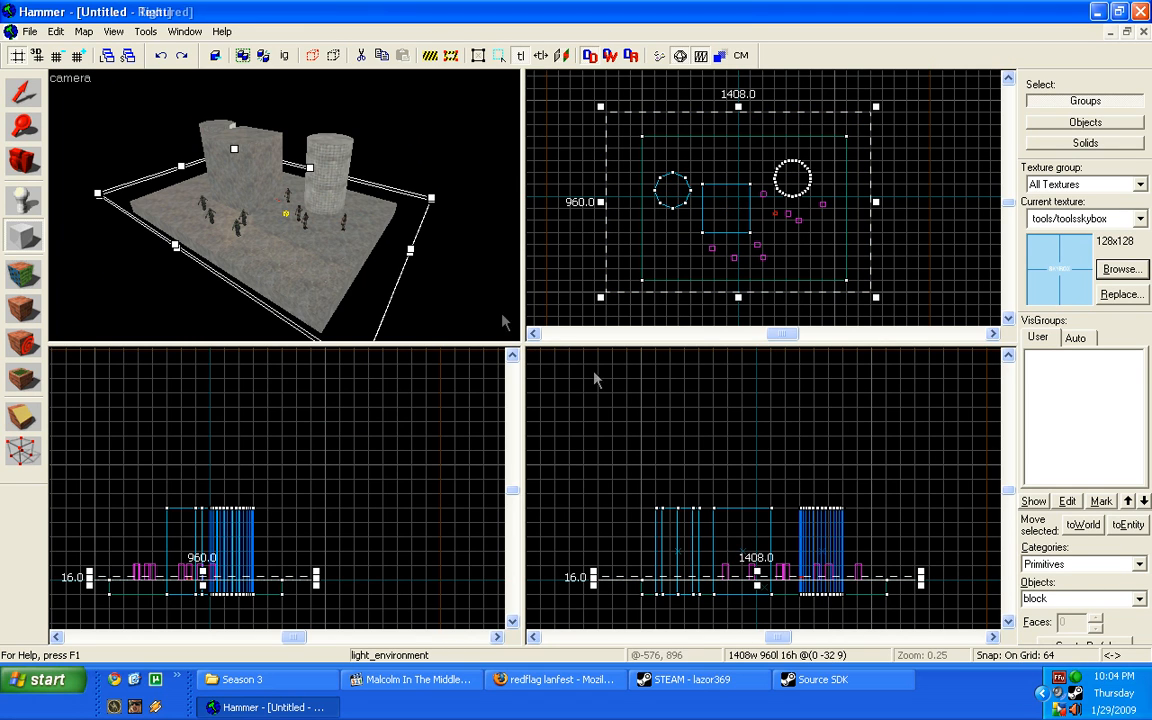
drag(758, 570, 757, 450)
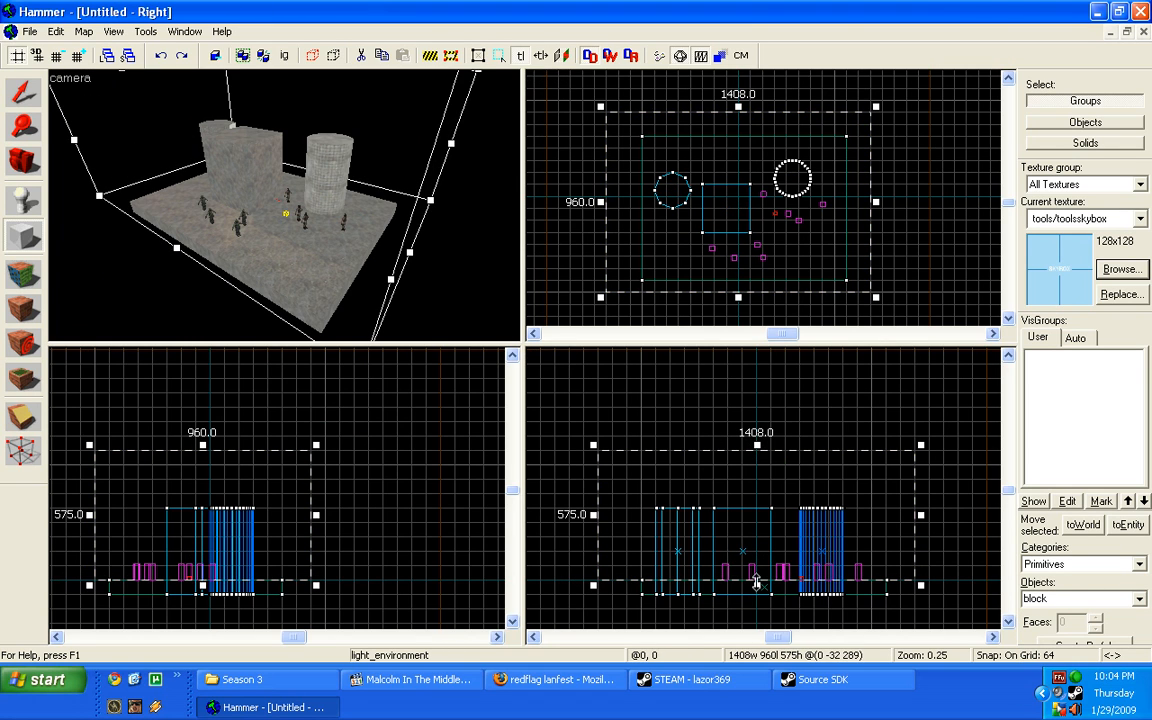
drag(757, 583, 751, 600)
key(Return)
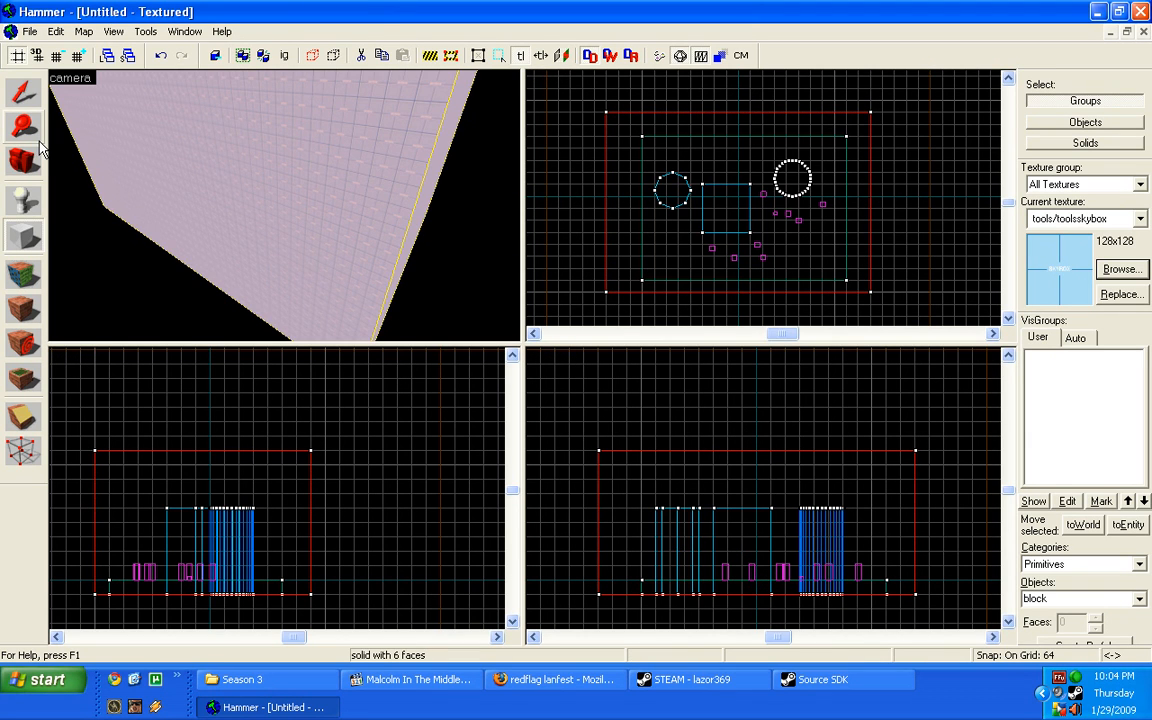
Examine the enclosing skybox block from inside and outside in the 3D view.
click(24, 161)
drag(284, 204, 284, 205)
click(24, 93)
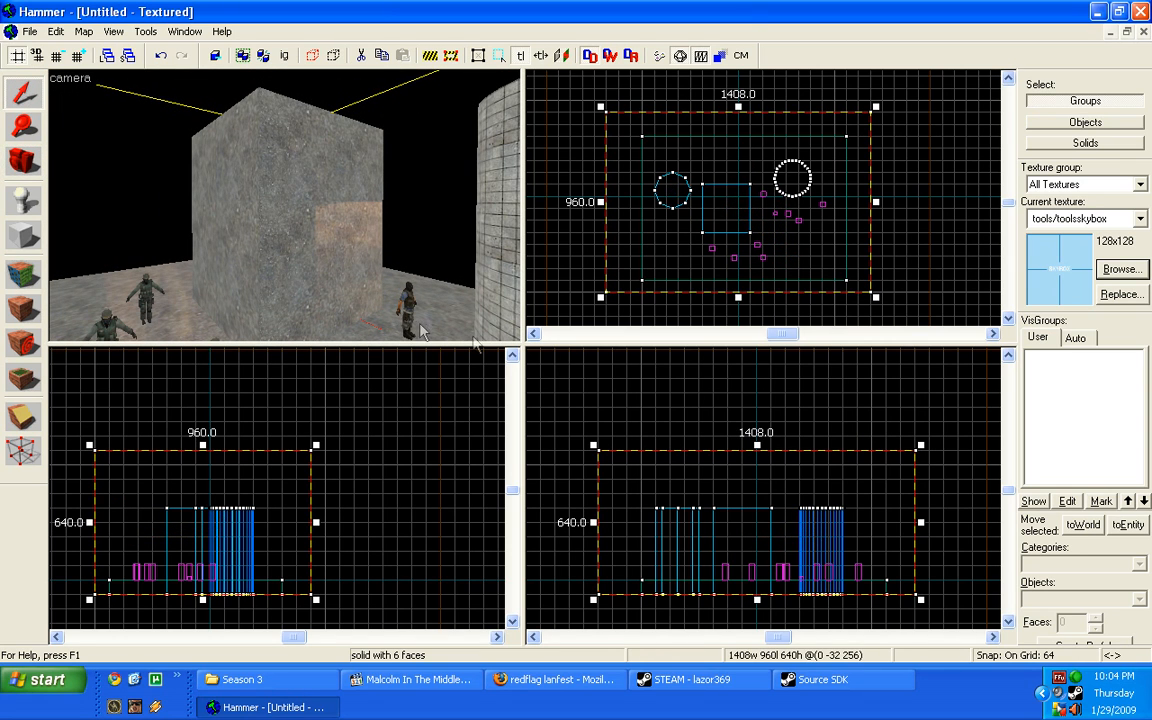
scroll(272, 182, down, 10)
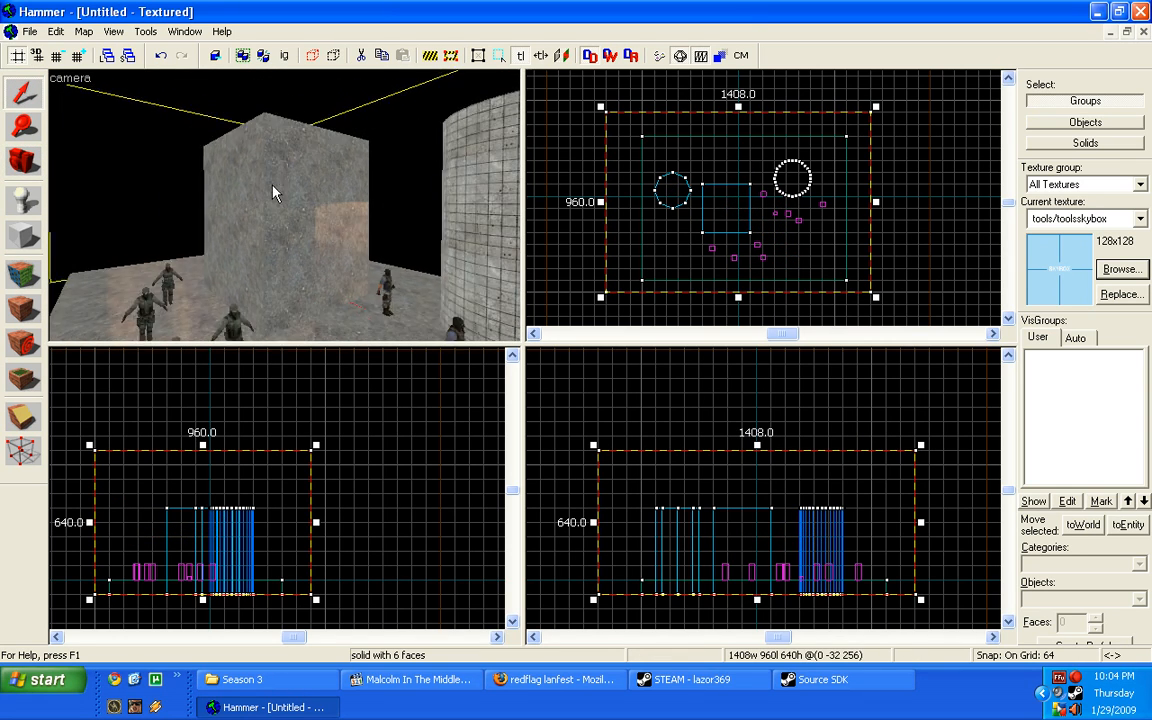
click(80, 147)
click(310, 248)
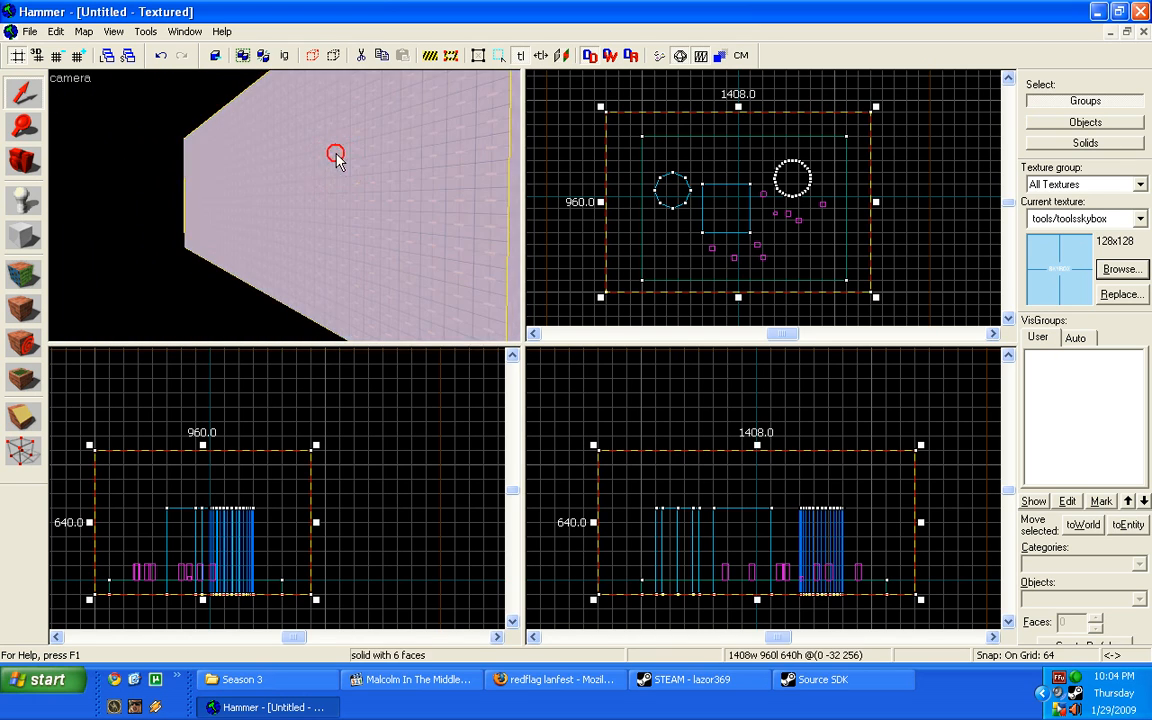
scroll(288, 267, up, 10)
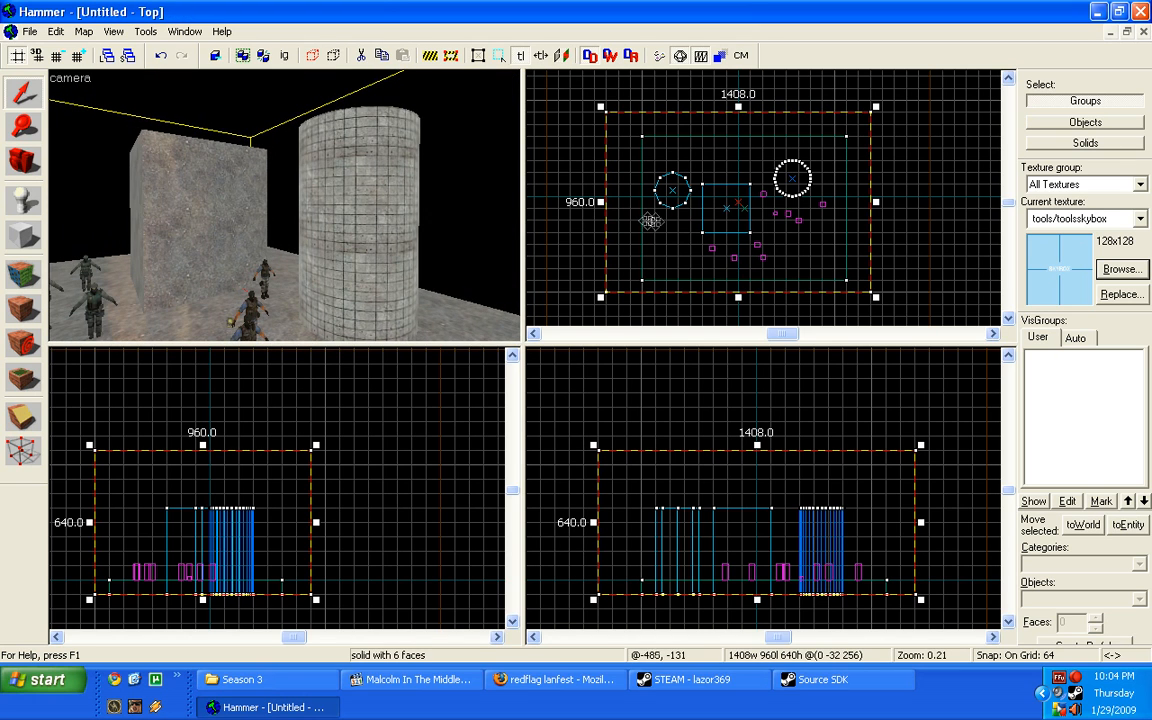
Try hollowing the enclosing skybox block with walls 64 units thick, and undo it.
right_click(630, 218)
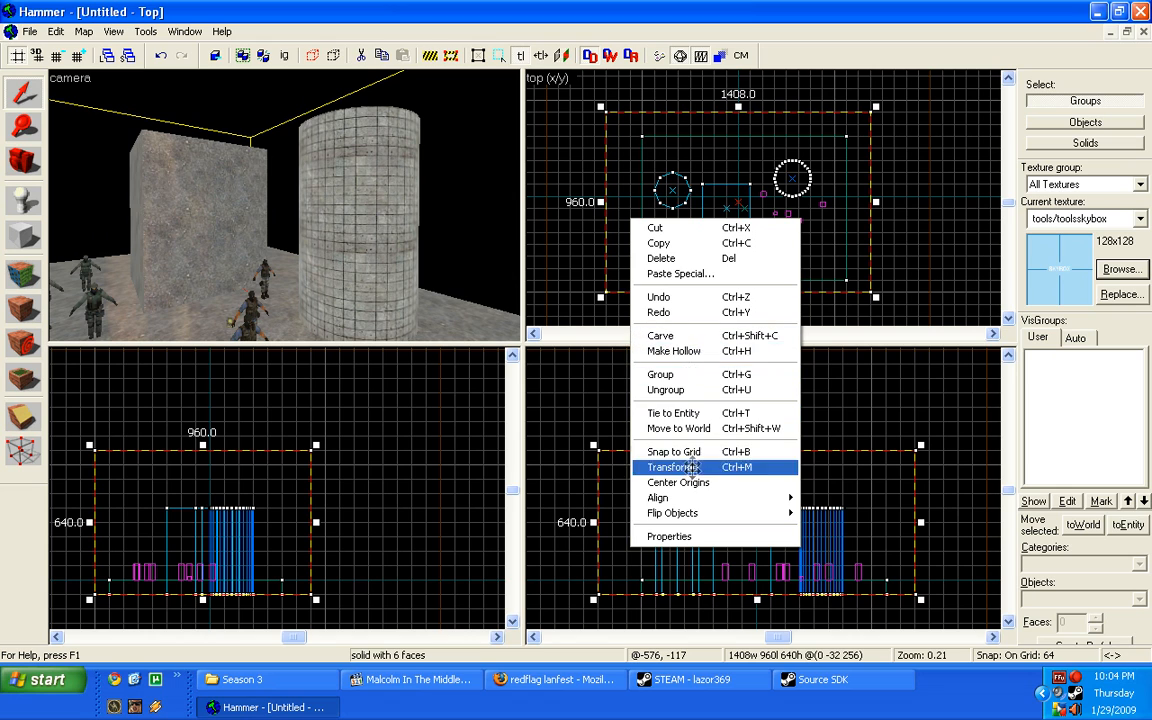
click(688, 358)
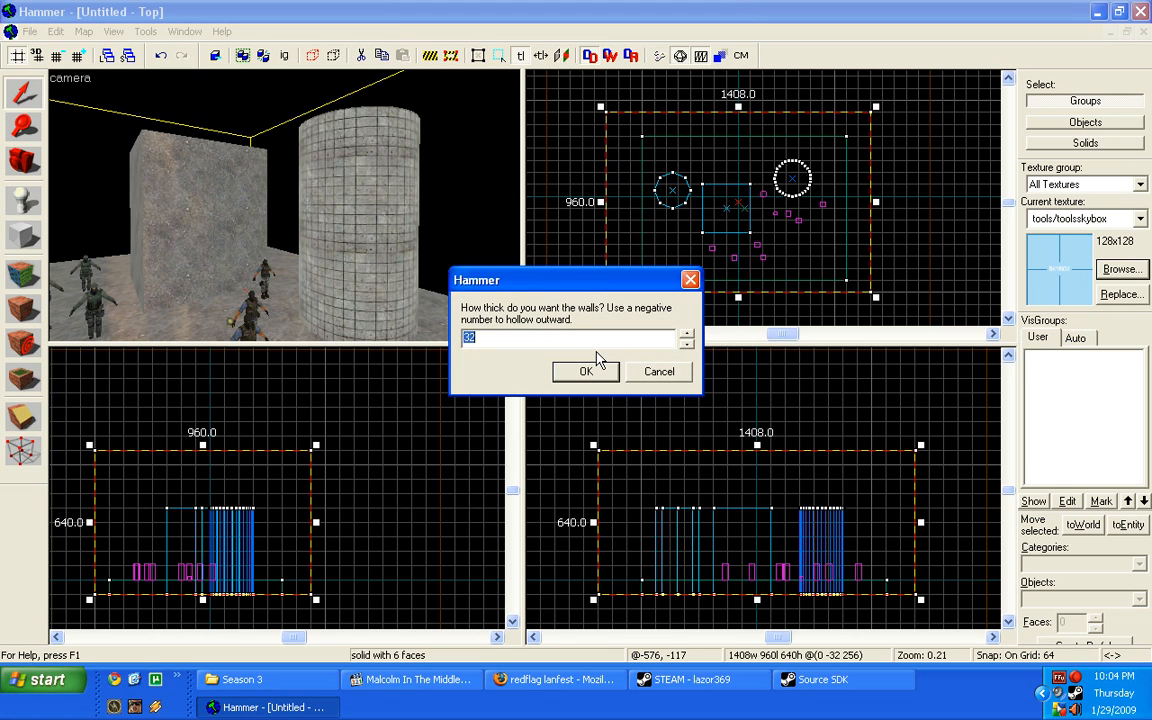
key(Return)
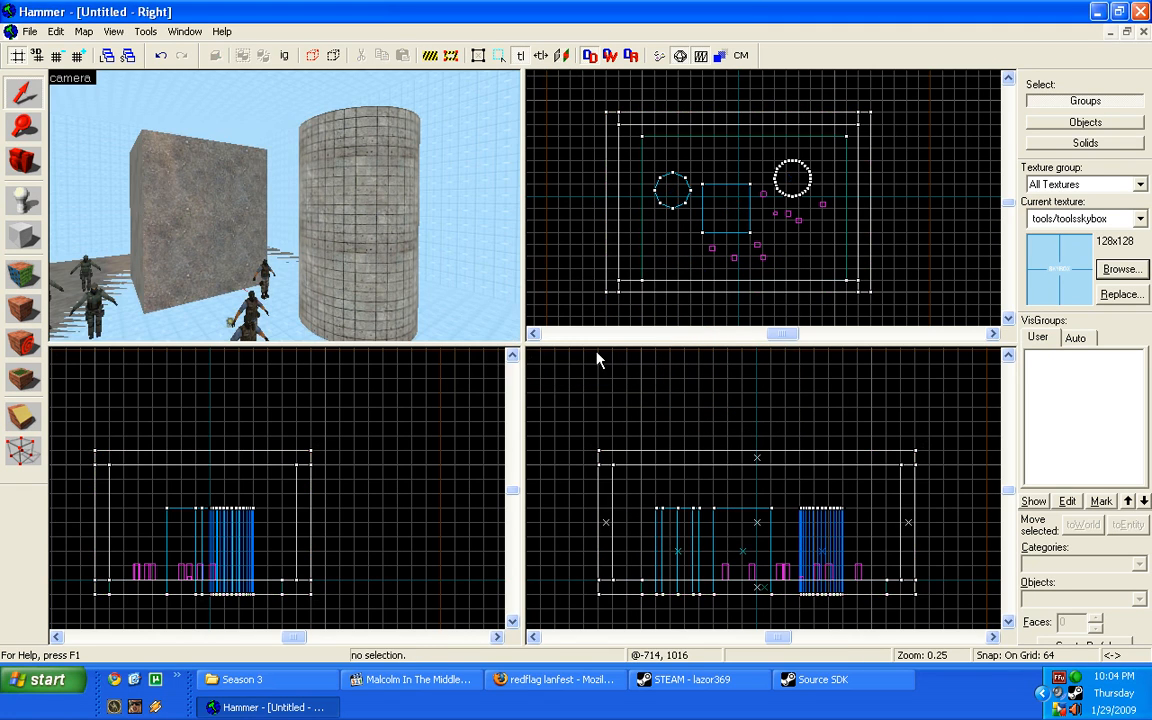
key(z)
key(z)
key(ctrl+z)
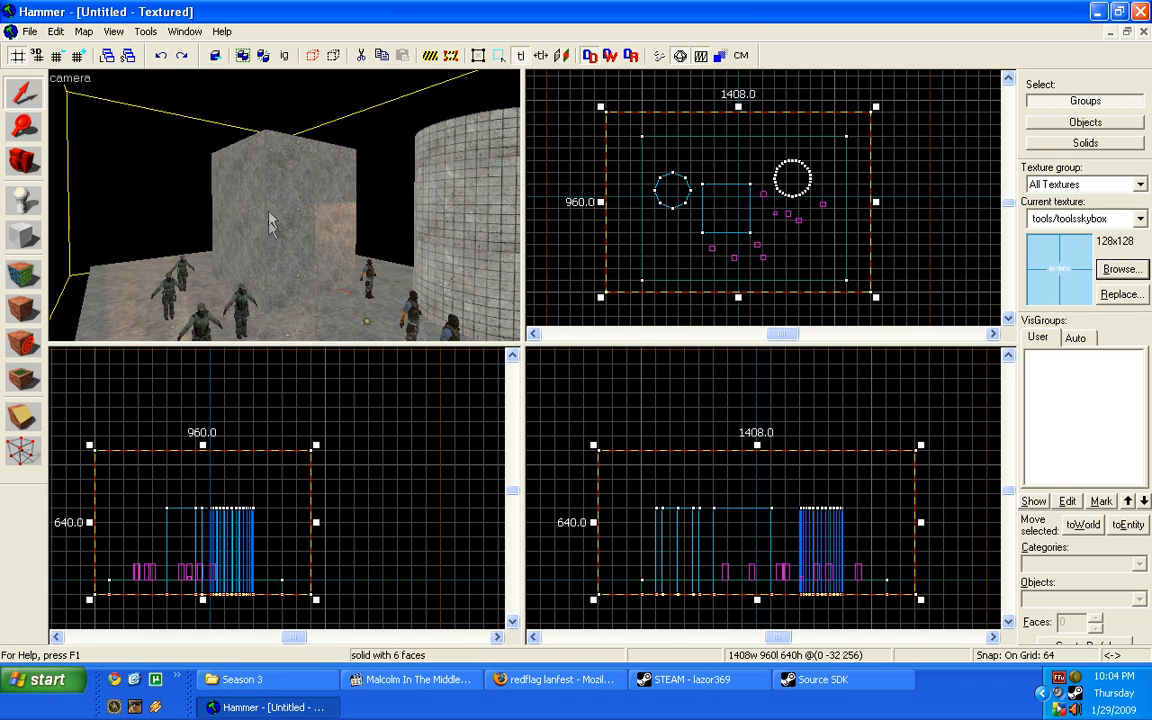
Hollow the enclosing skybox block with walls 32 units thick.
right_click(681, 181)
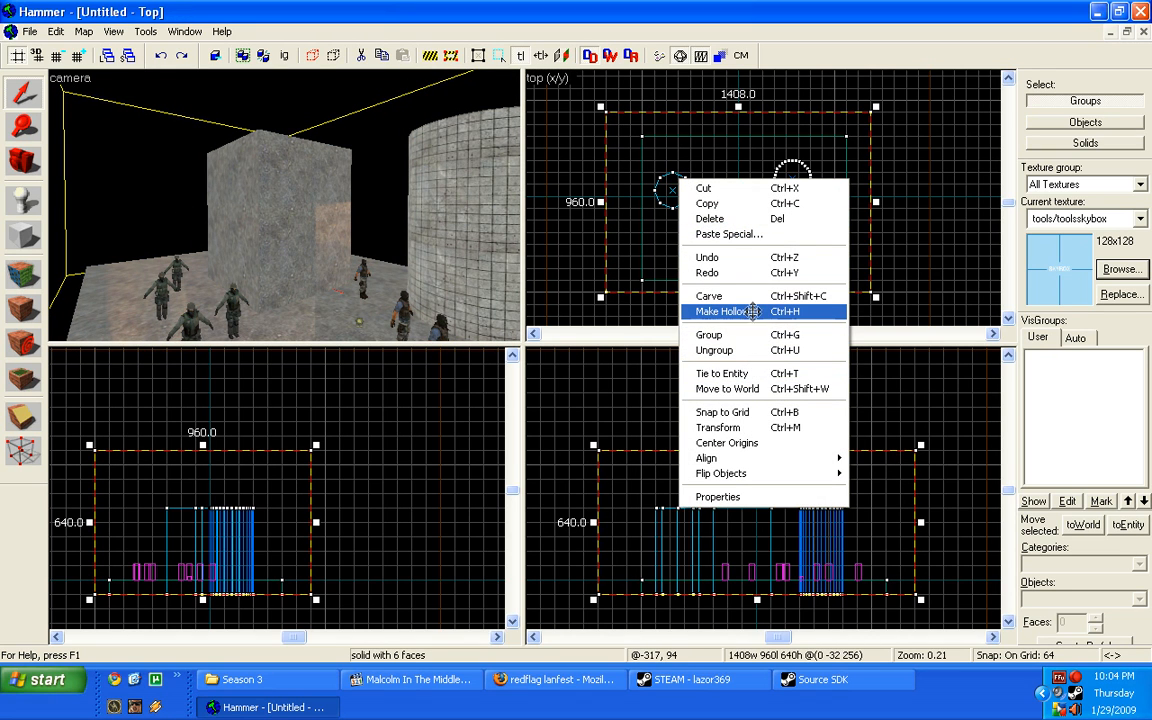
click(752, 312)
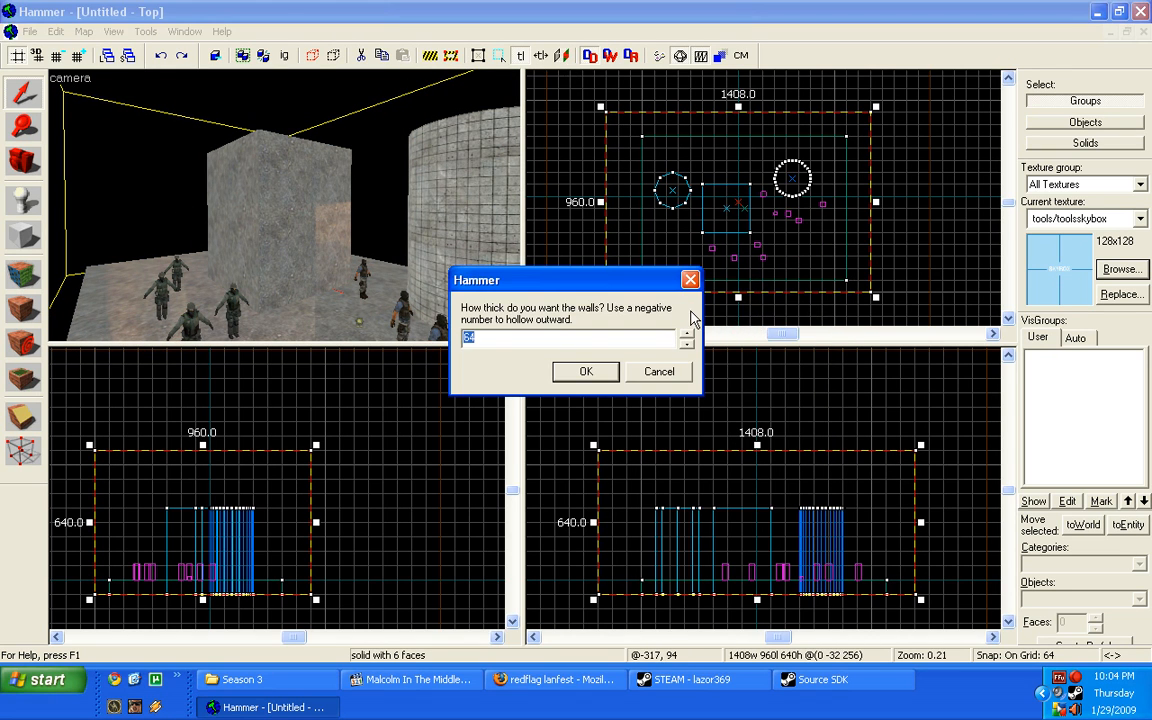
key(Return)
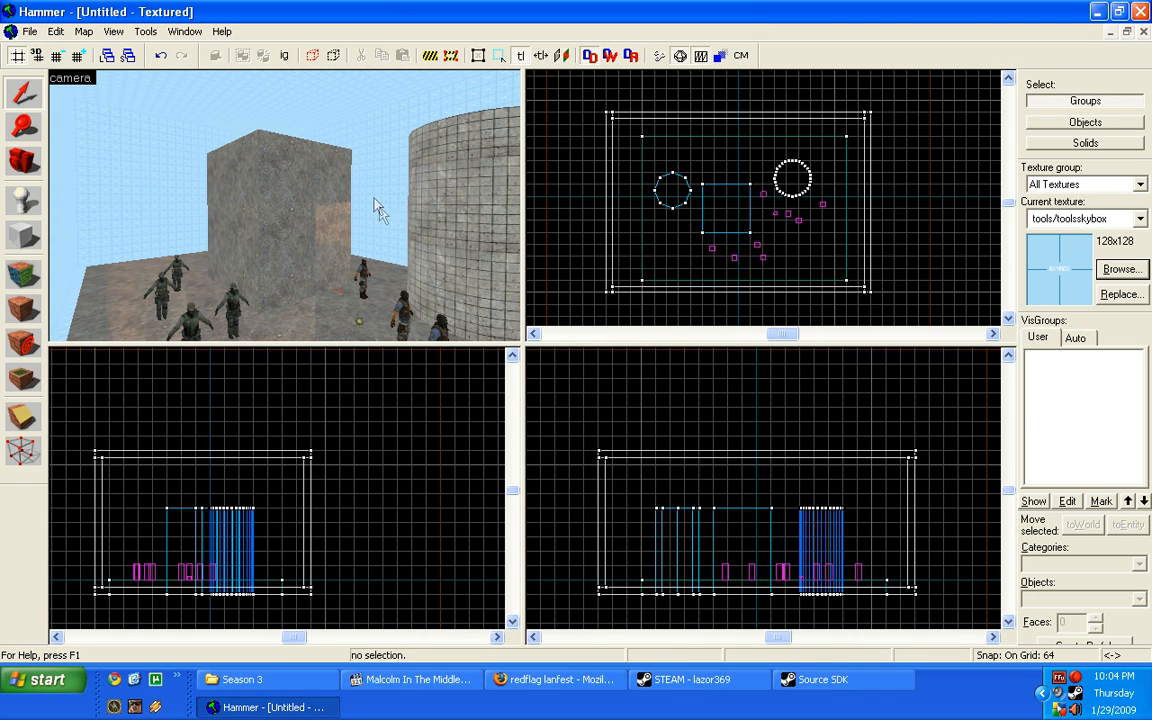
key(z)
key(z)
Select all eight player spawns and raise them together about 63 units above the floor.
click(29, 151)
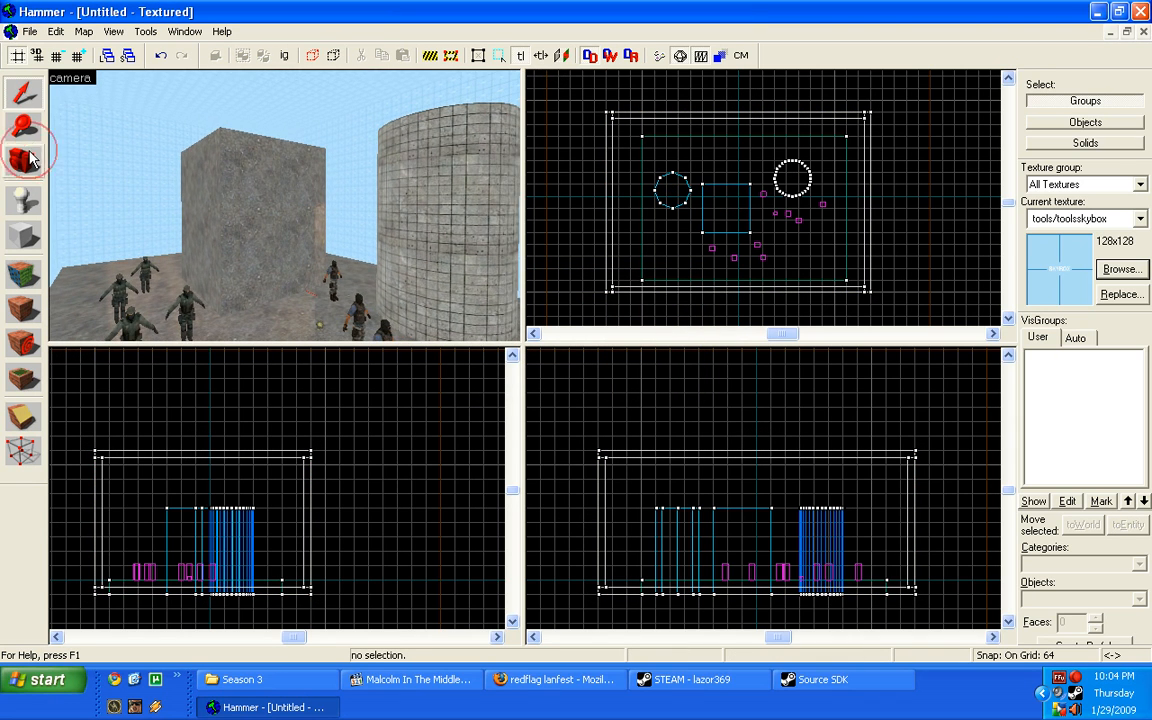
drag(284, 205, 284, 205)
scroll(284, 205, down, 2)
click(23, 94)
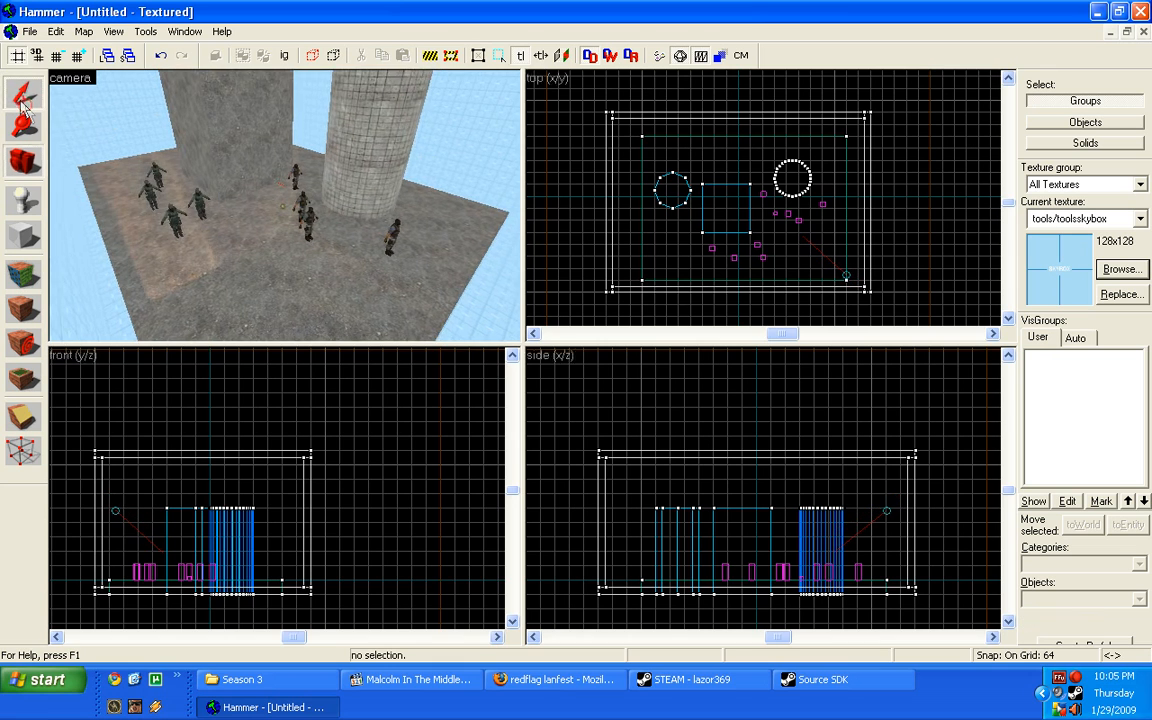
click(157, 220)
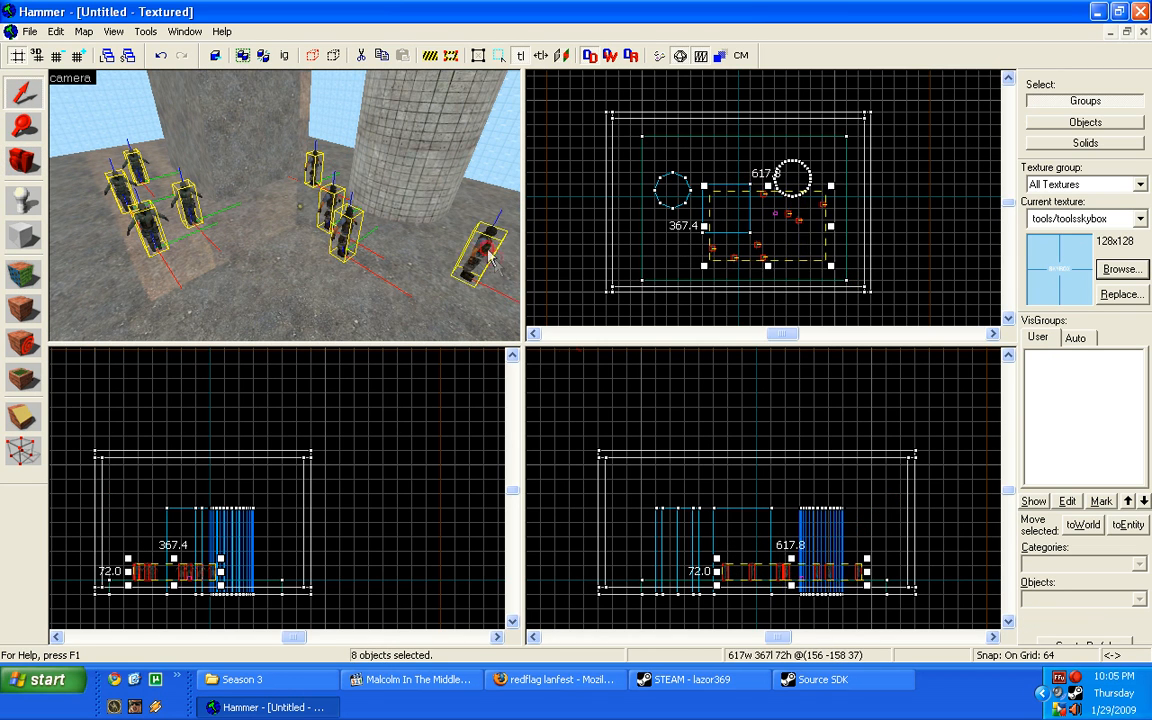
drag(780, 571, 780, 562)
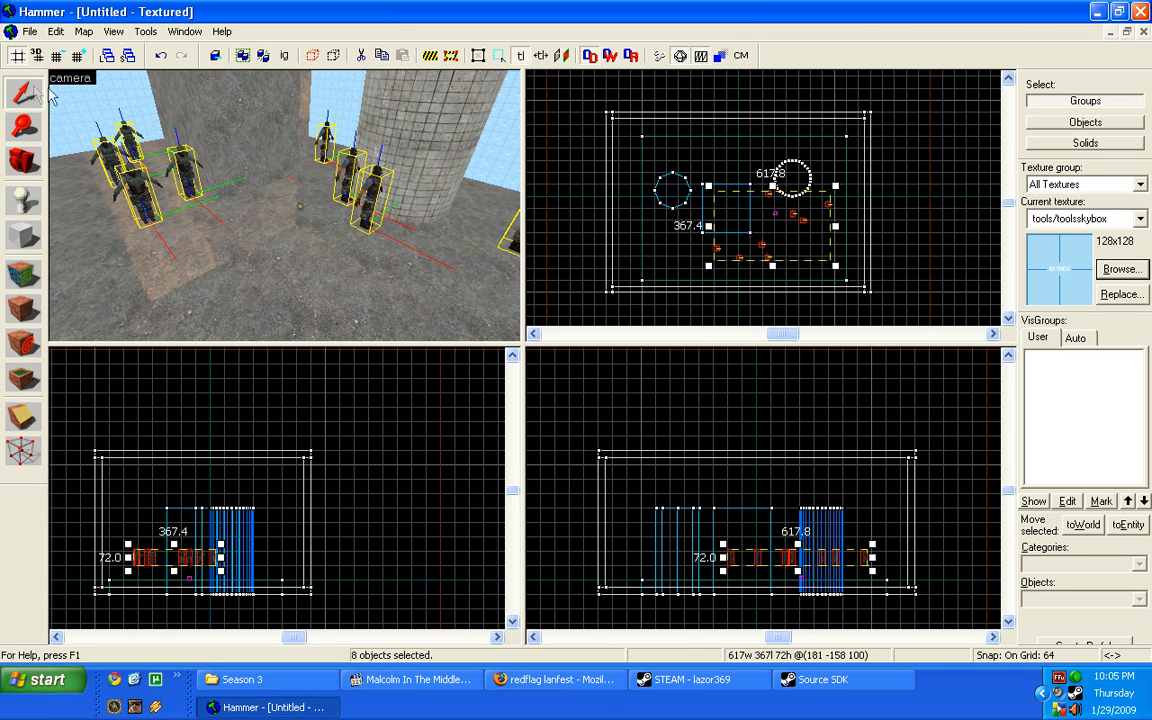
click(495, 154)
scroll(198, 158, down, 3)
scroll(167, 155, up, 2)
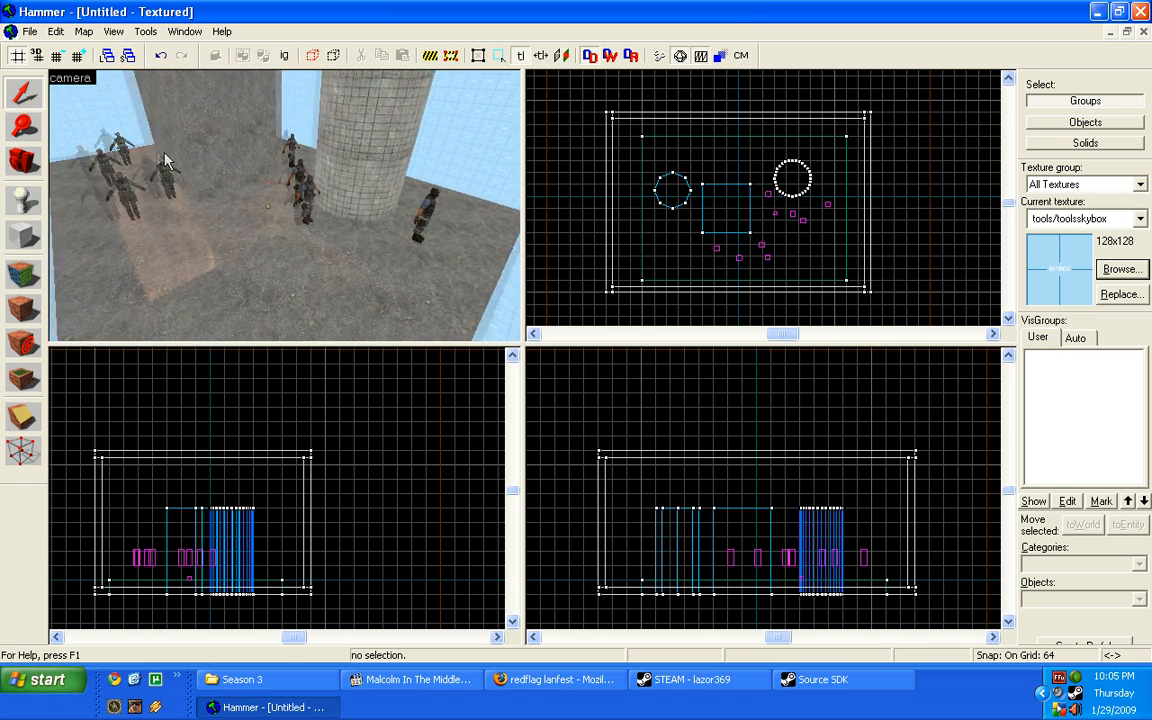
Save the map in the mapsrc folder as simplepoop169837713675857.vmf.
click(26, 160)
drag(200, 185, 284, 205)
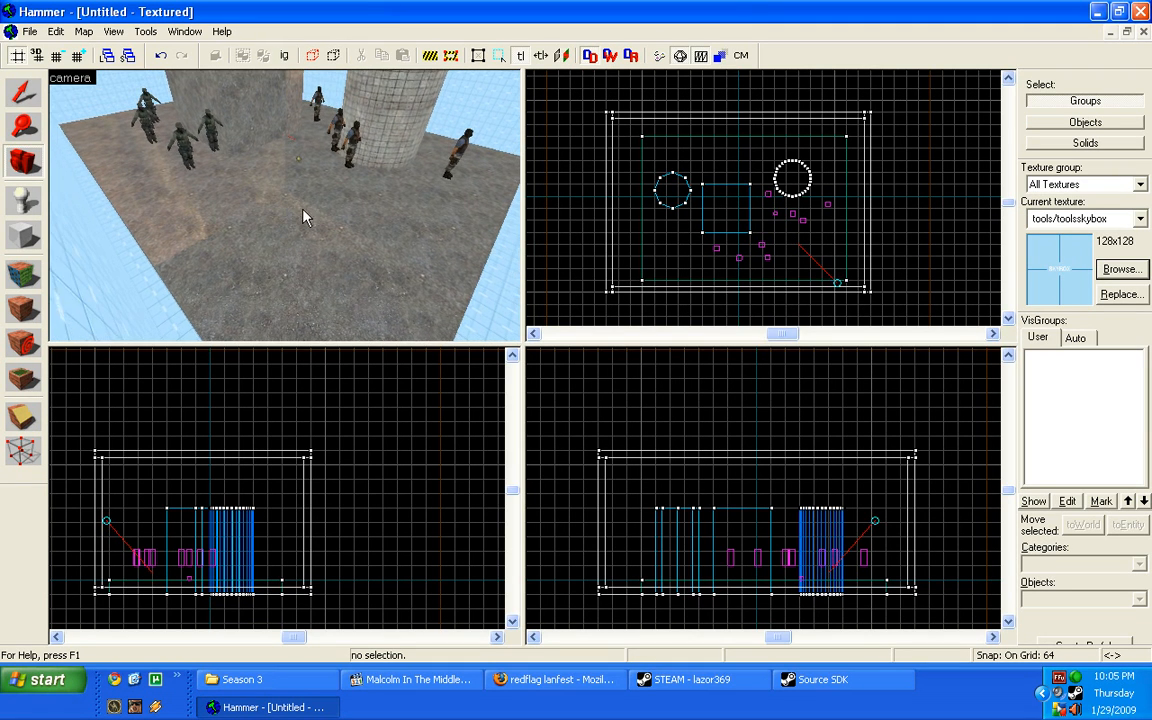
click(32, 31)
click(77, 111)
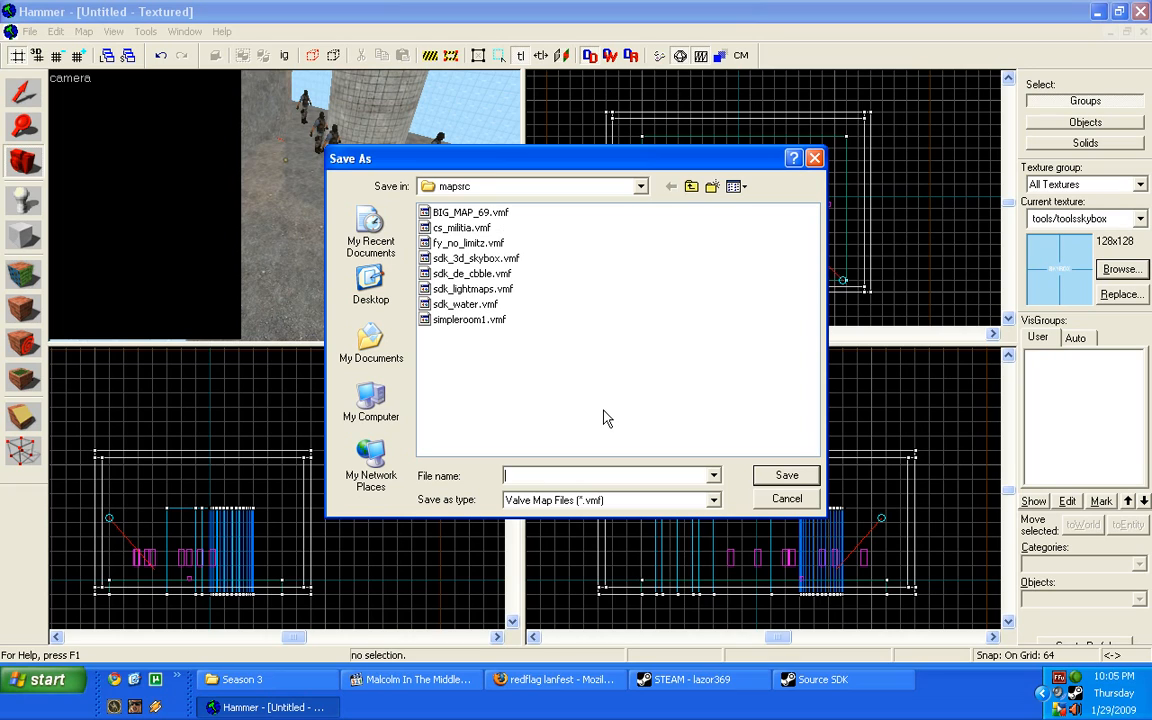
text(simple)
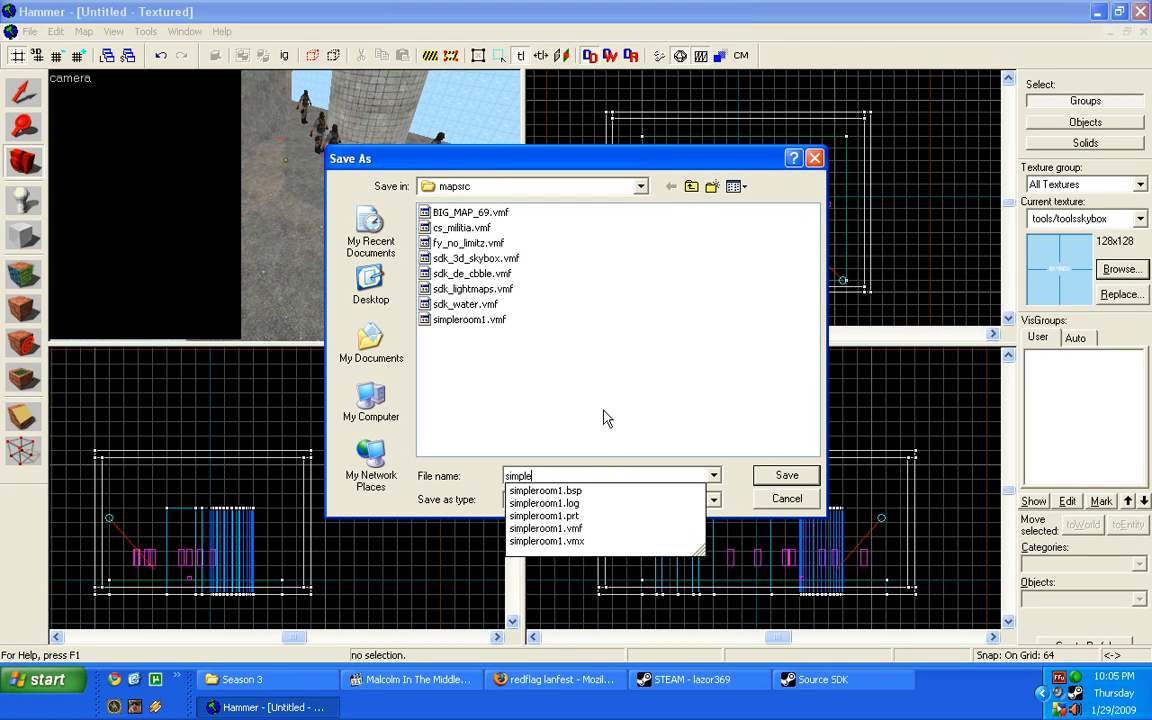
text(p)
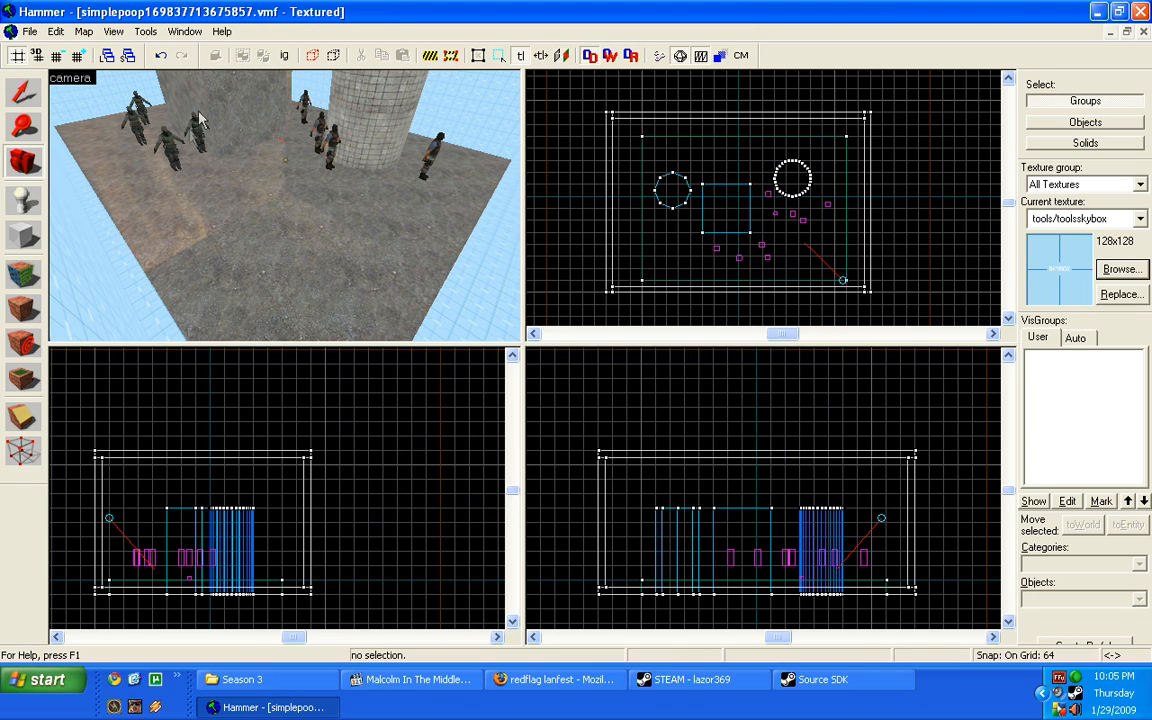
key(d)
key(s)
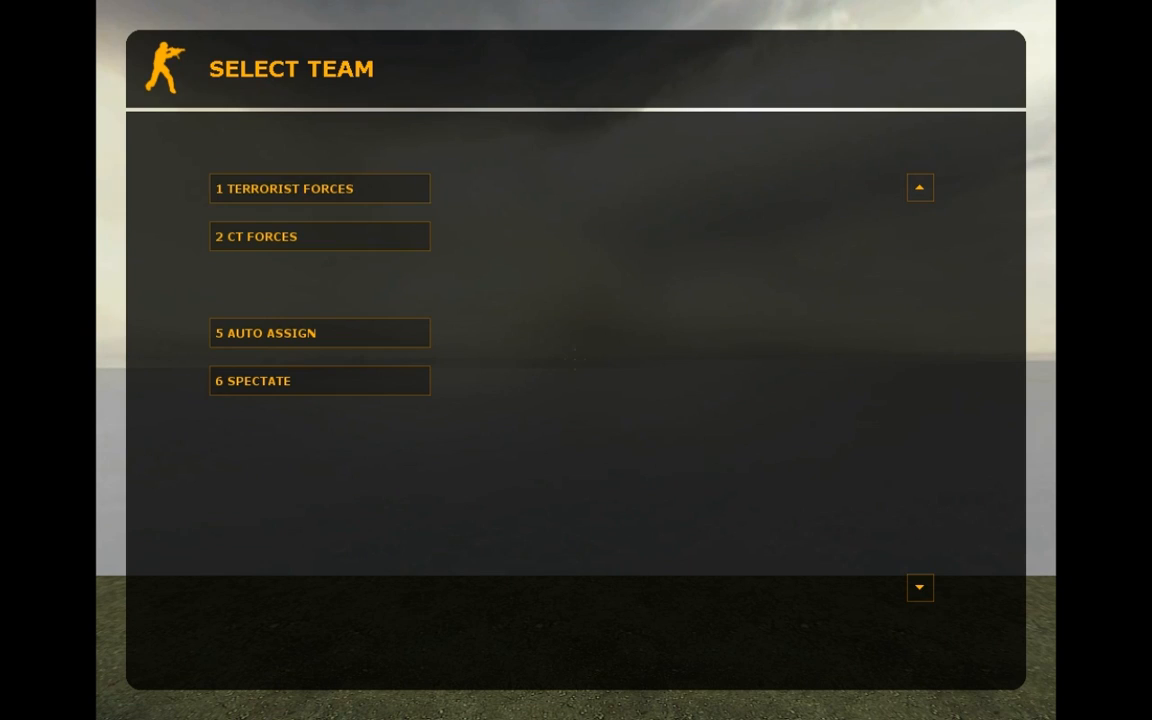
In Counter-Strike: Source, join the CT forces to test the map, and dismiss the disconnect notice.
key(2)
key(2)
key(2)
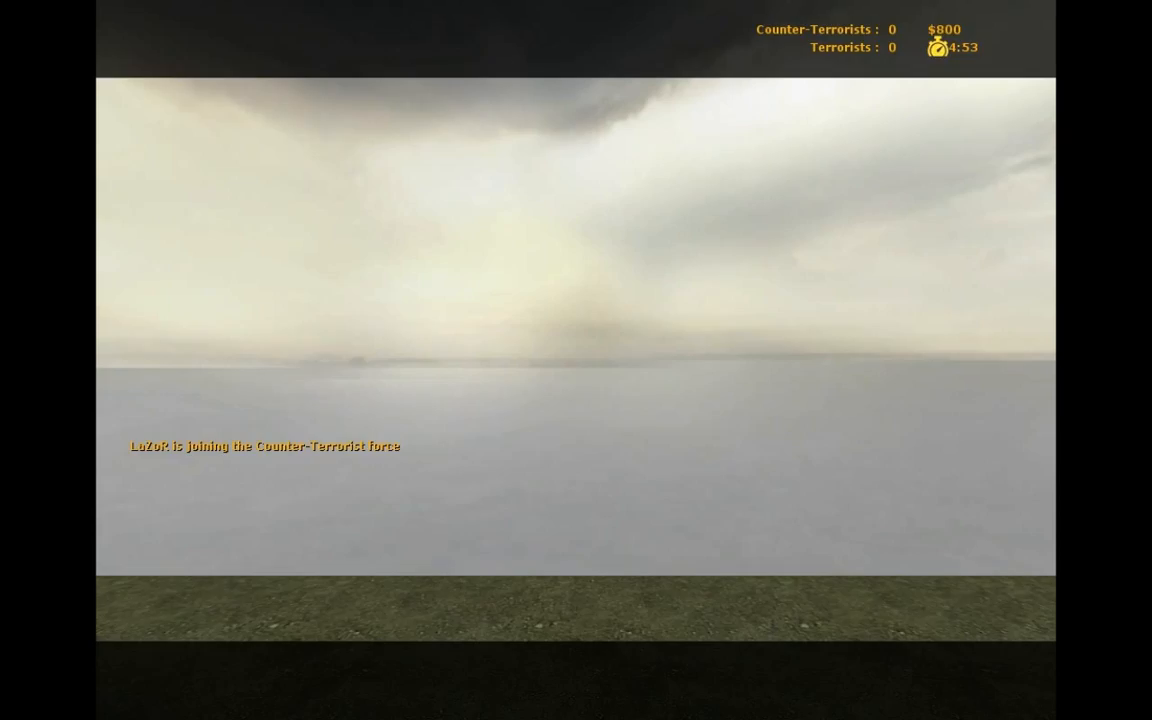
key(3)
click(576, 360)
key(w)
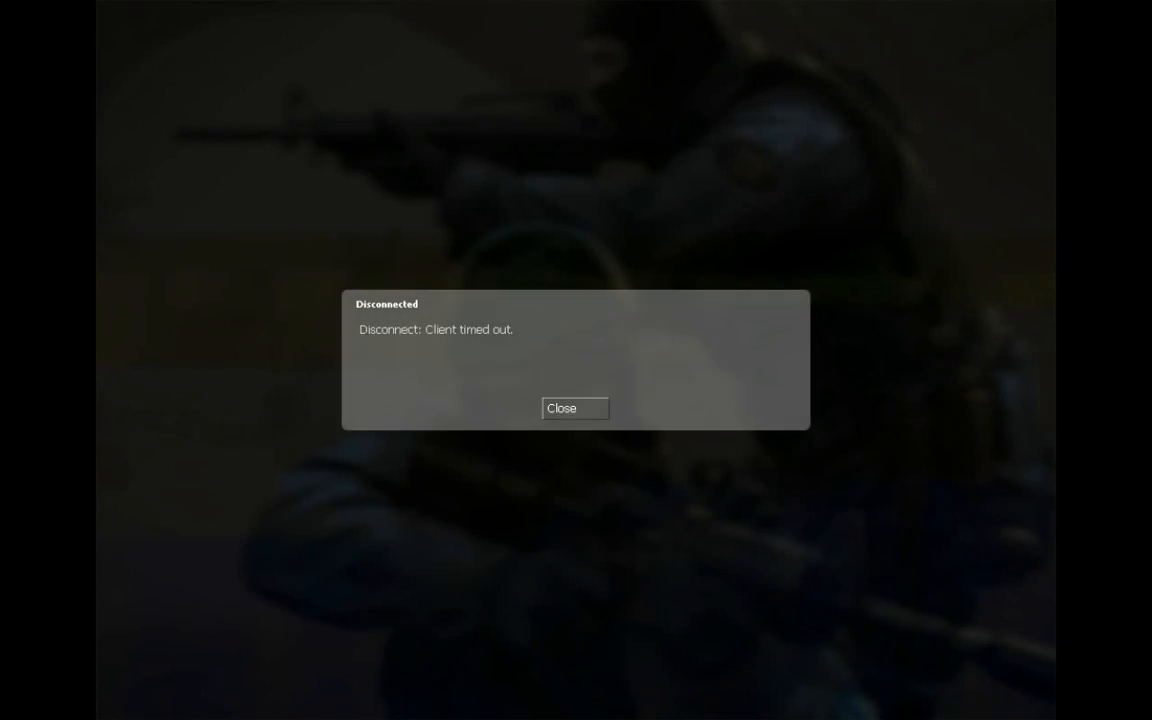
key(Escape)
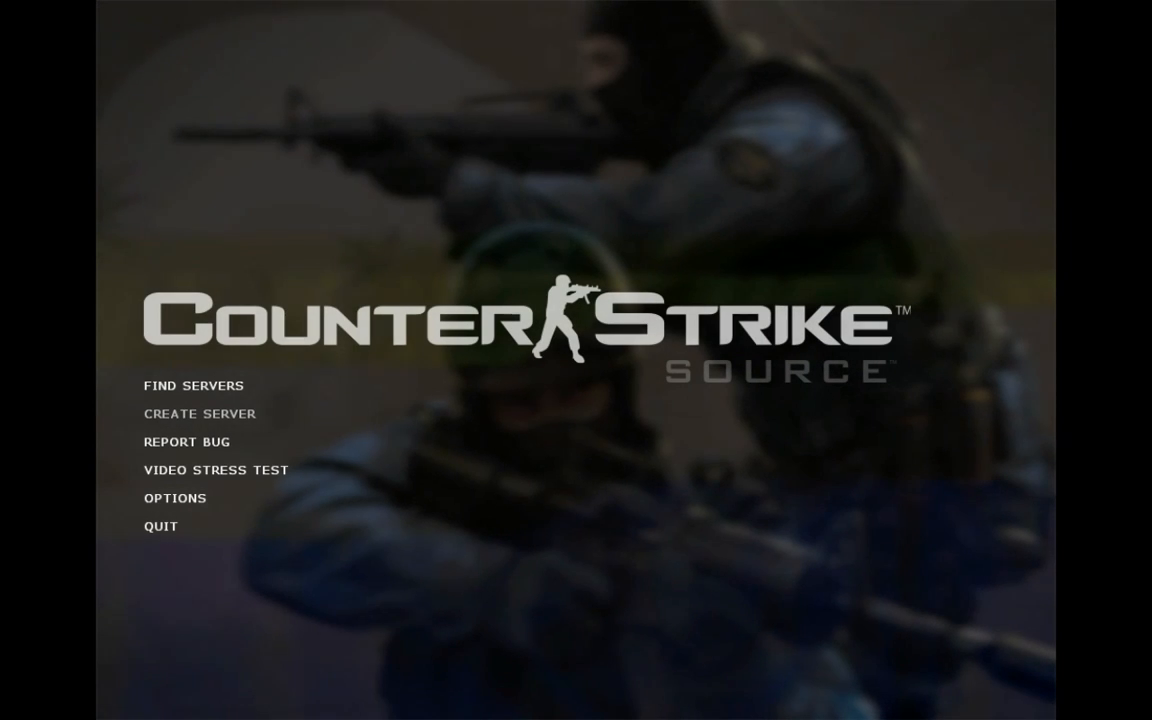